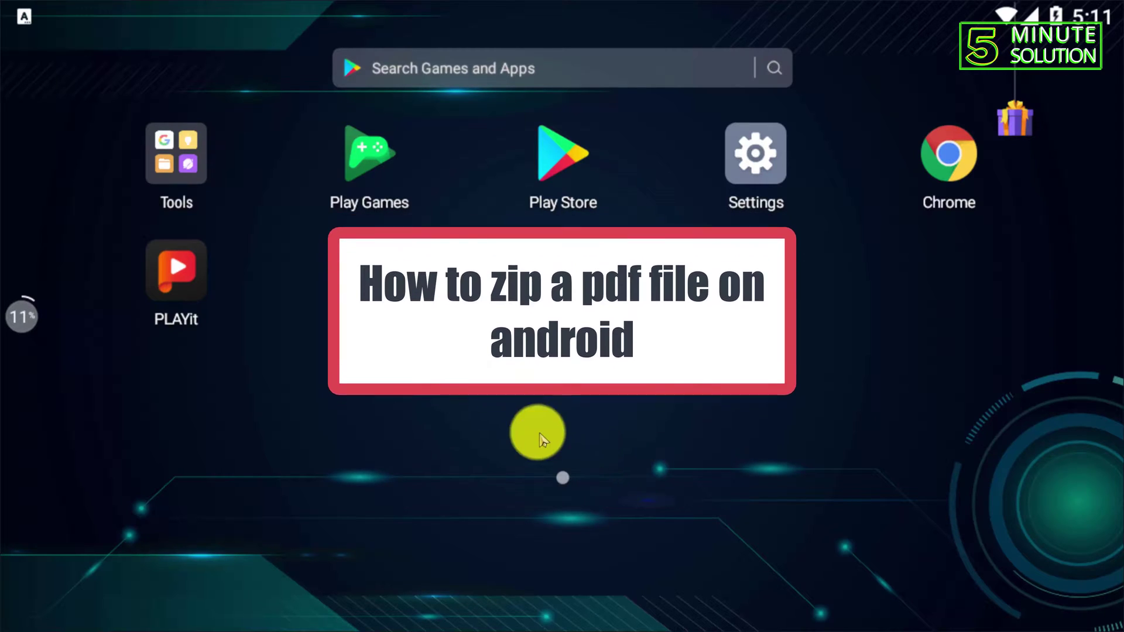
Search the Play Store for 'zar', confirm ZArchiver is installed, and return to For you
left_click(554, 147)
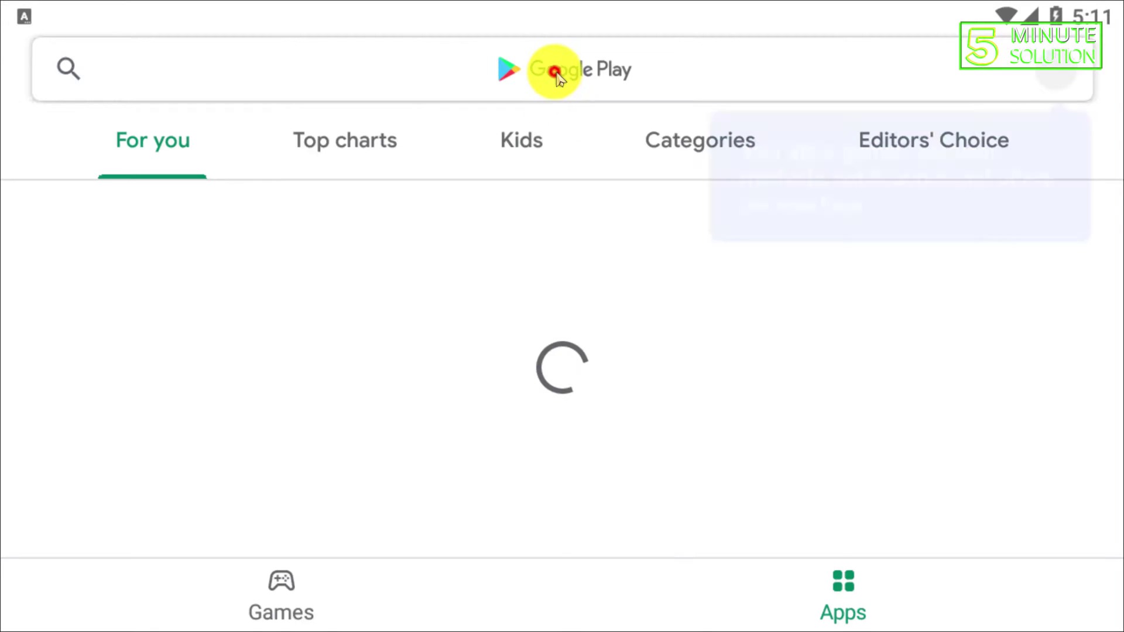
left_click(553, 70)
type("a")
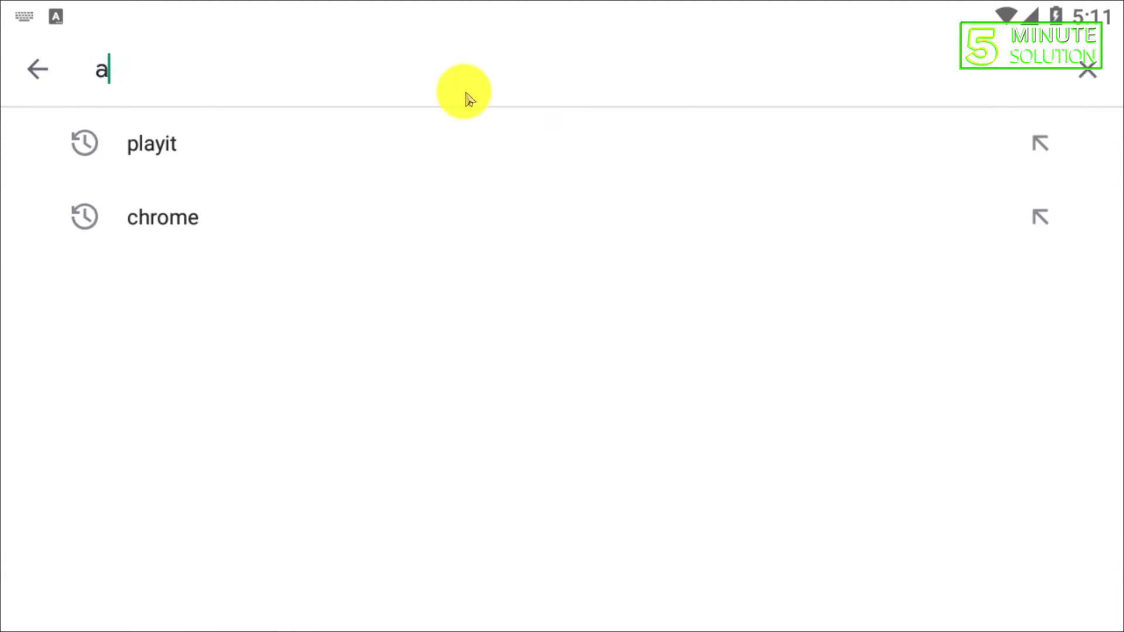
key("BackSpace")
type("zar")
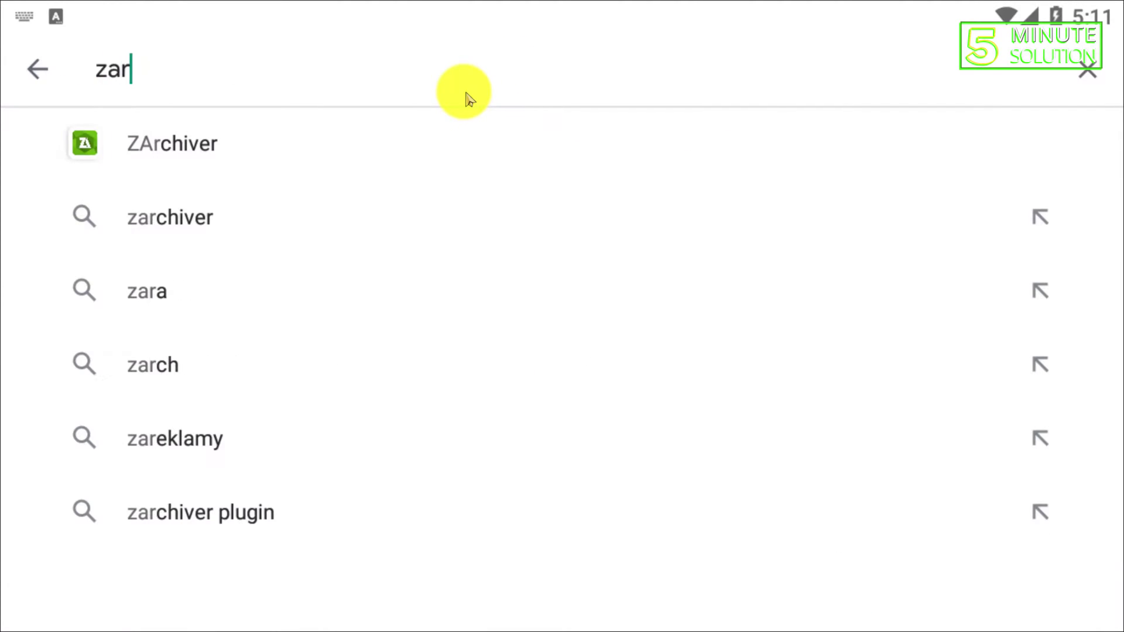
left_click(467, 110)
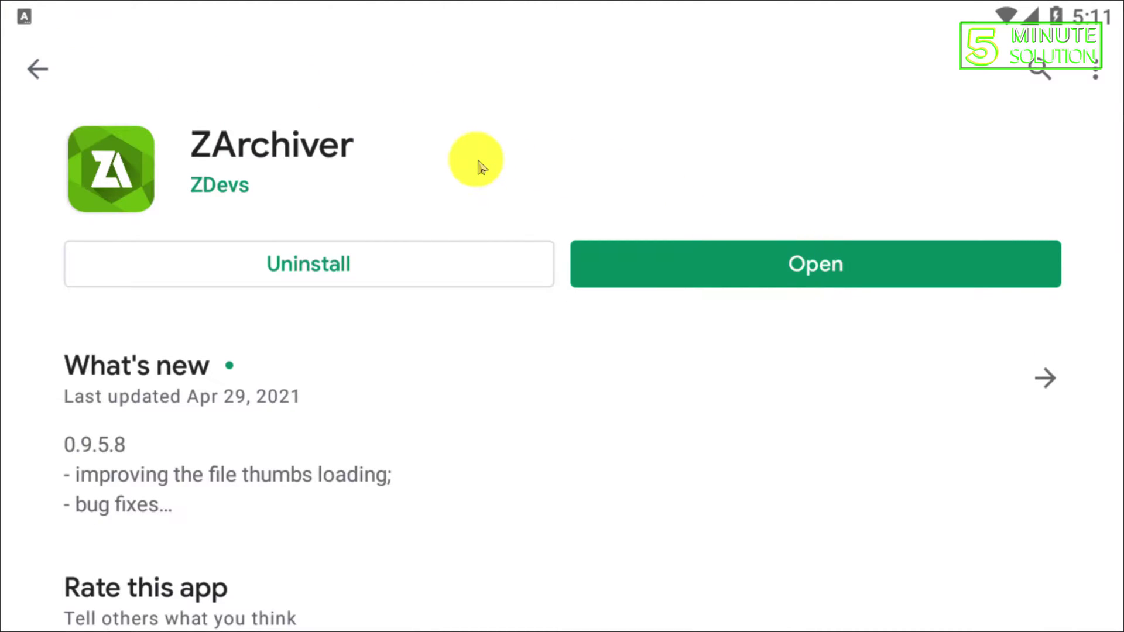
left_click(64, 73)
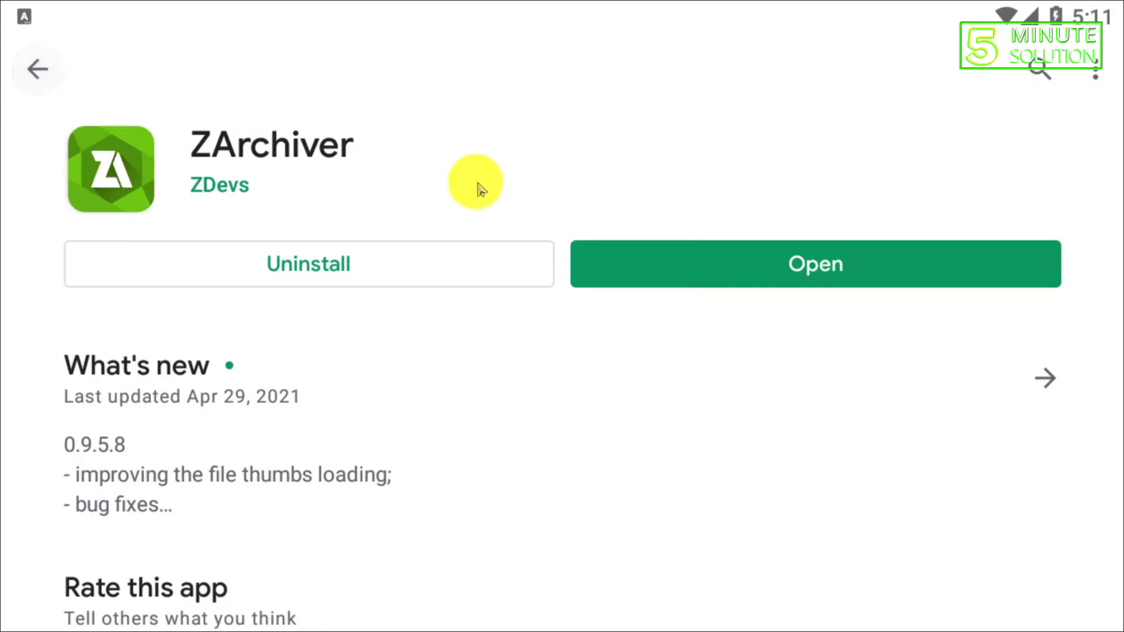
left_click(30, 75)
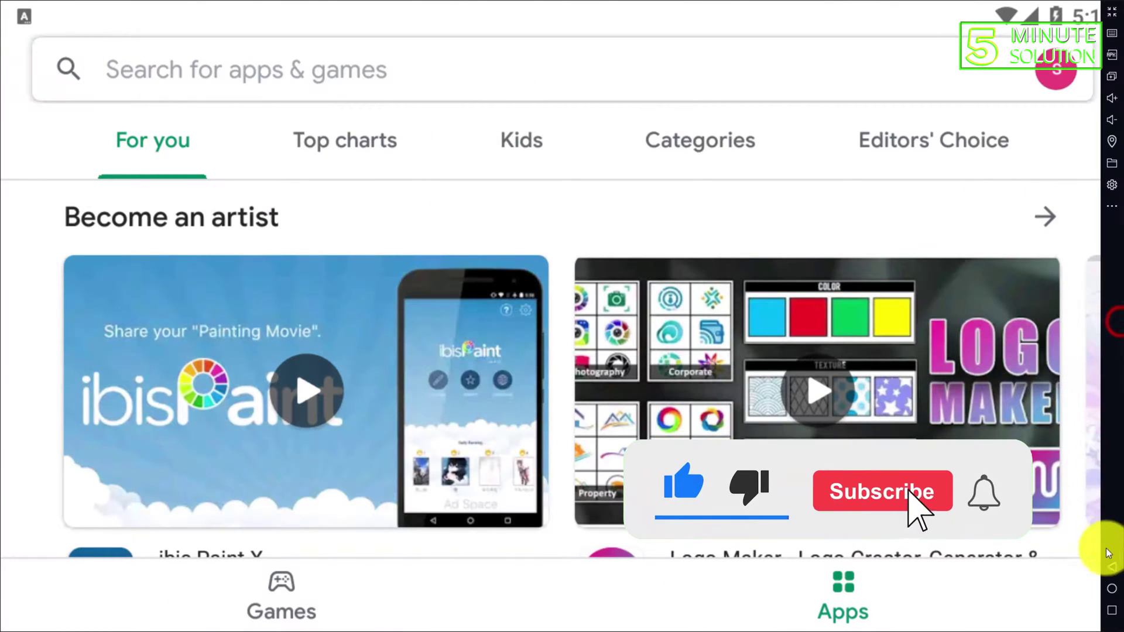
In ZArchiver, open the Download folder and select Get_Started_With_Smallpdf.pdf
left_click(1112, 589)
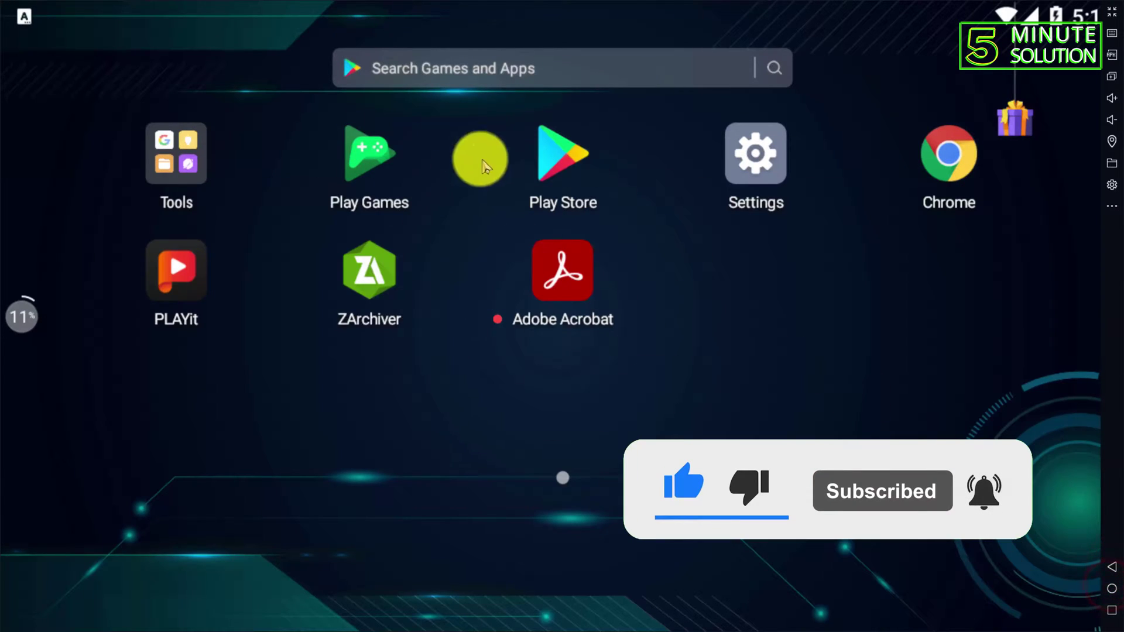
left_click(371, 269)
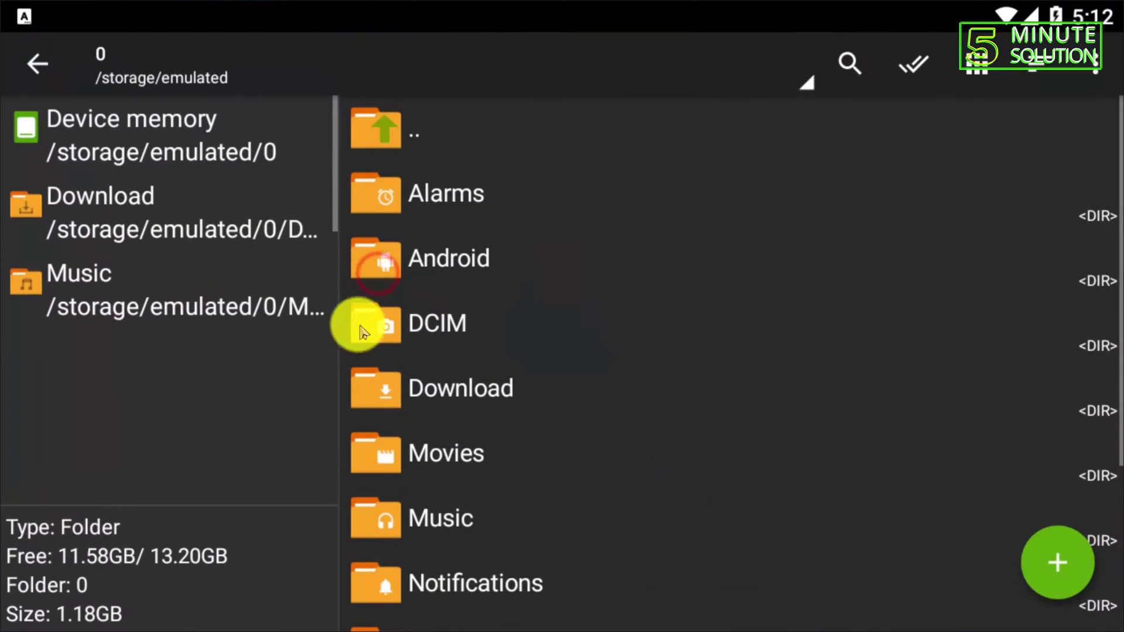
left_click_drag(510, 476, 542, 146)
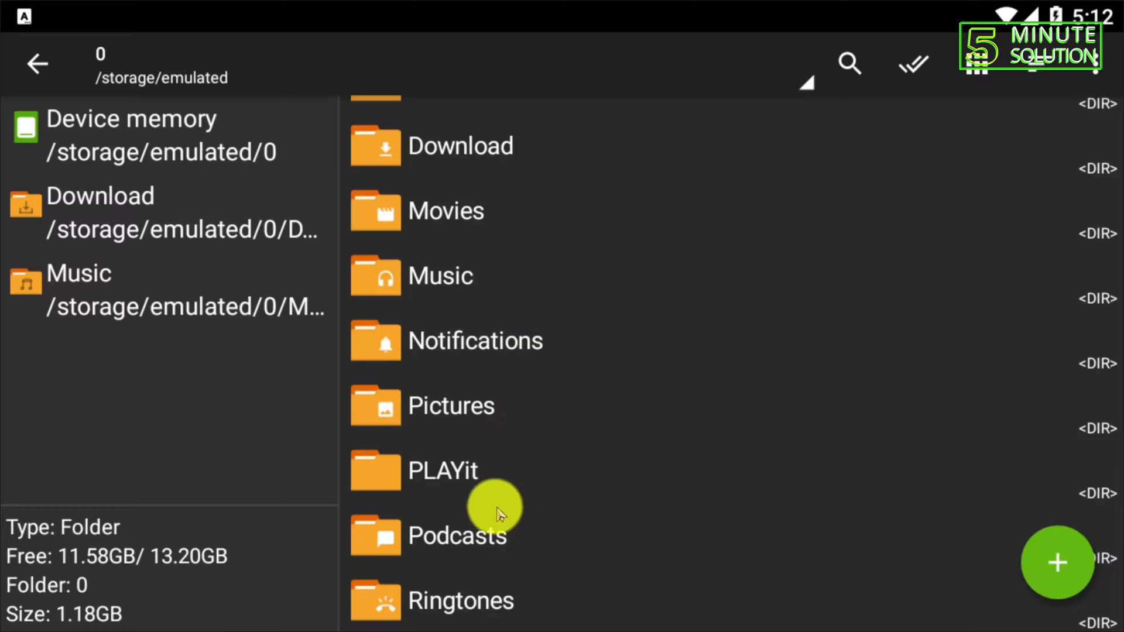
left_click_drag(535, 509, 560, 209)
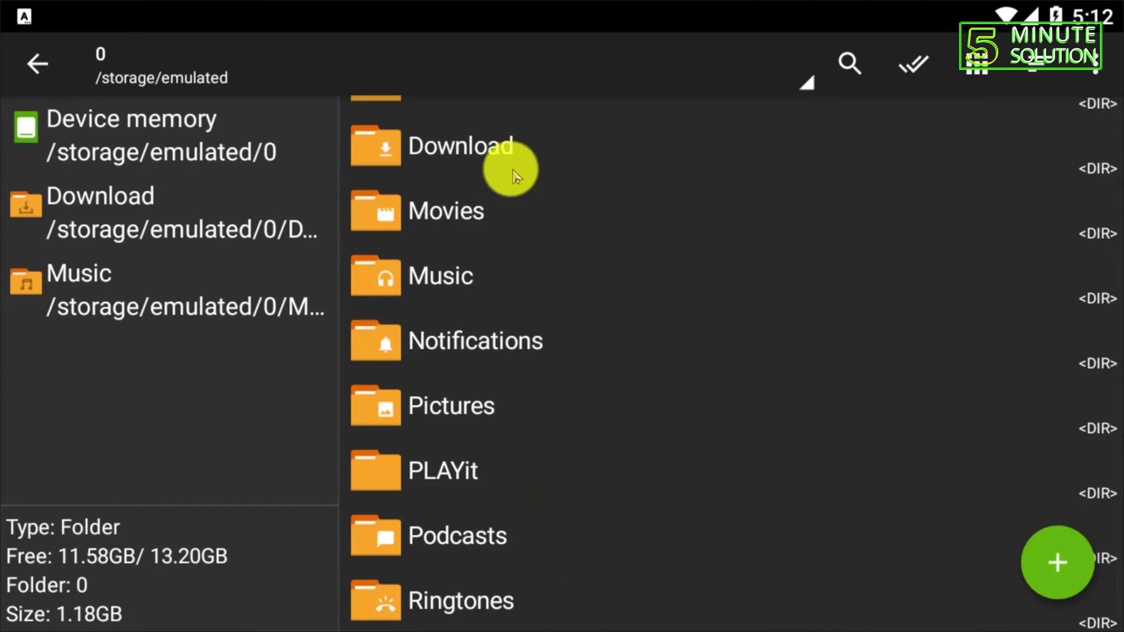
left_click(473, 136)
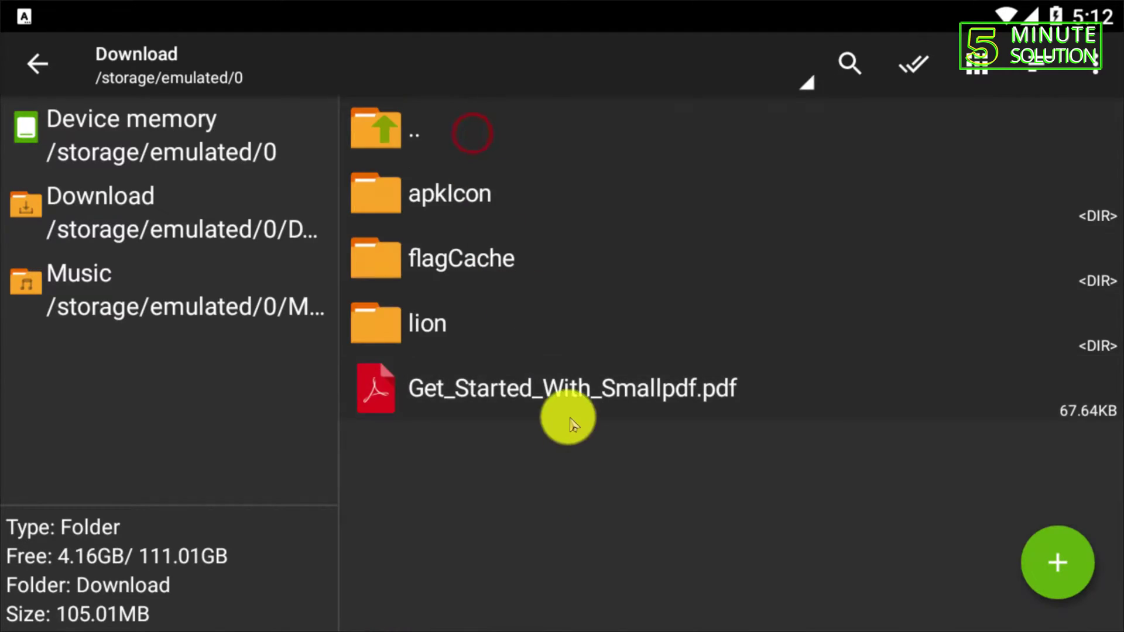
left_click(708, 389)
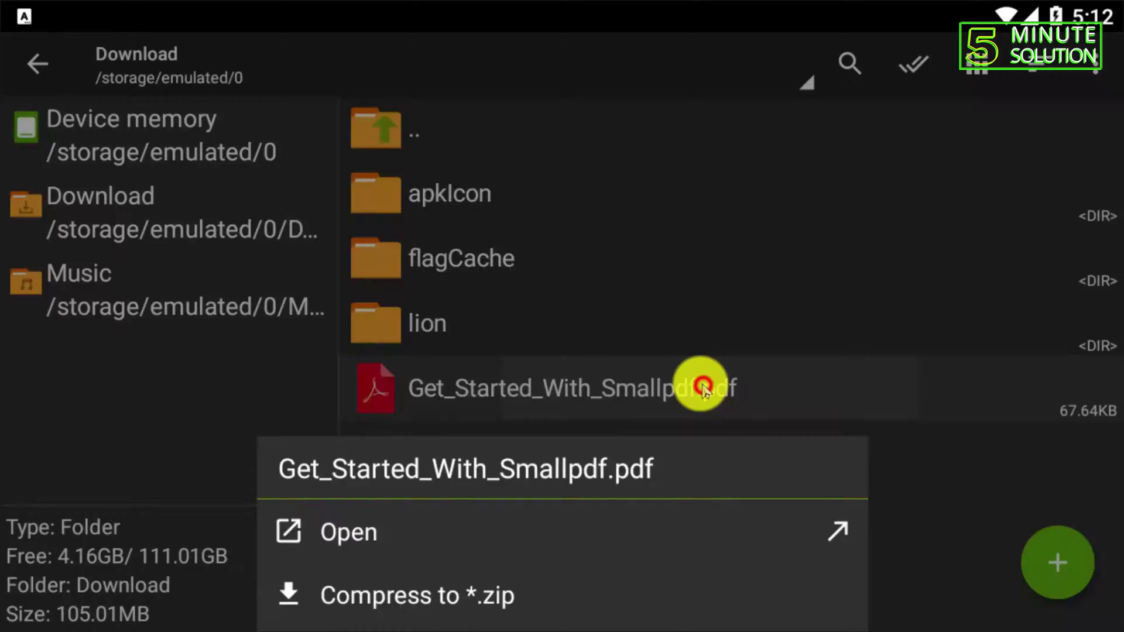
View the Smallpdf PDF in Acrobat Reader, scroll its pages, and return to 'Welcome to Smallpdf'
left_click(334, 420)
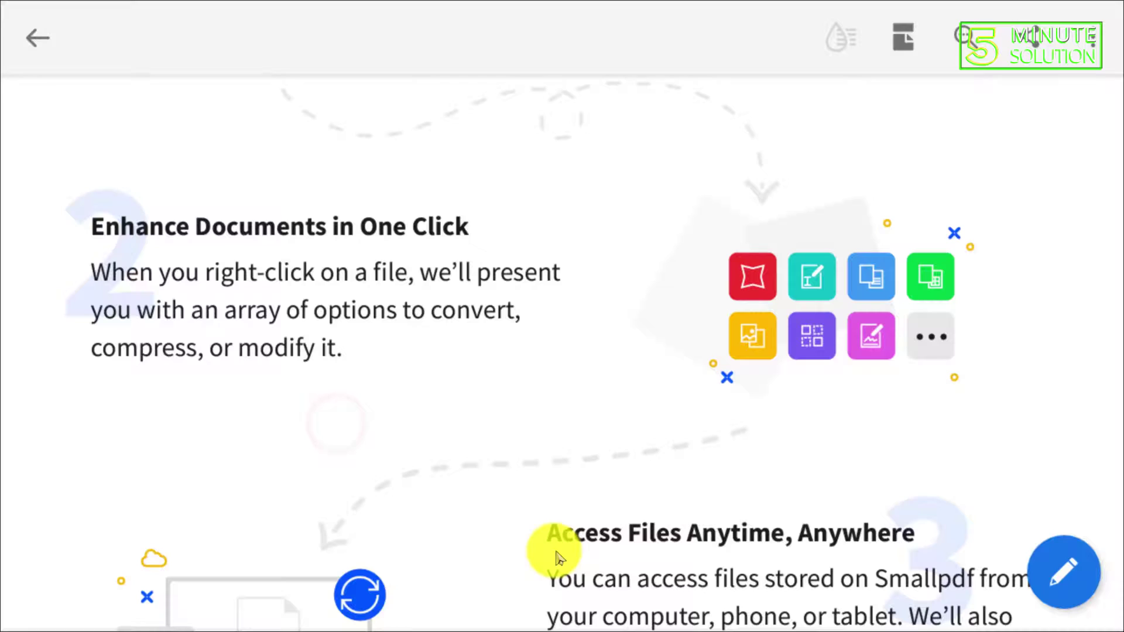
left_click_drag(676, 401, 565, 575)
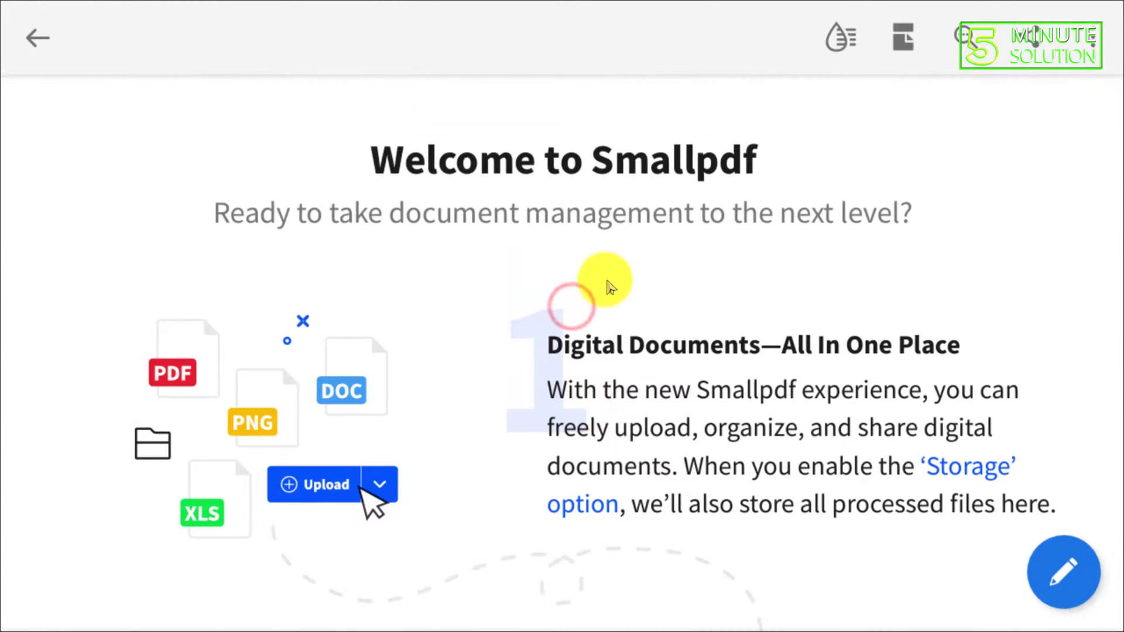
scroll(515, 404, "down", 10)
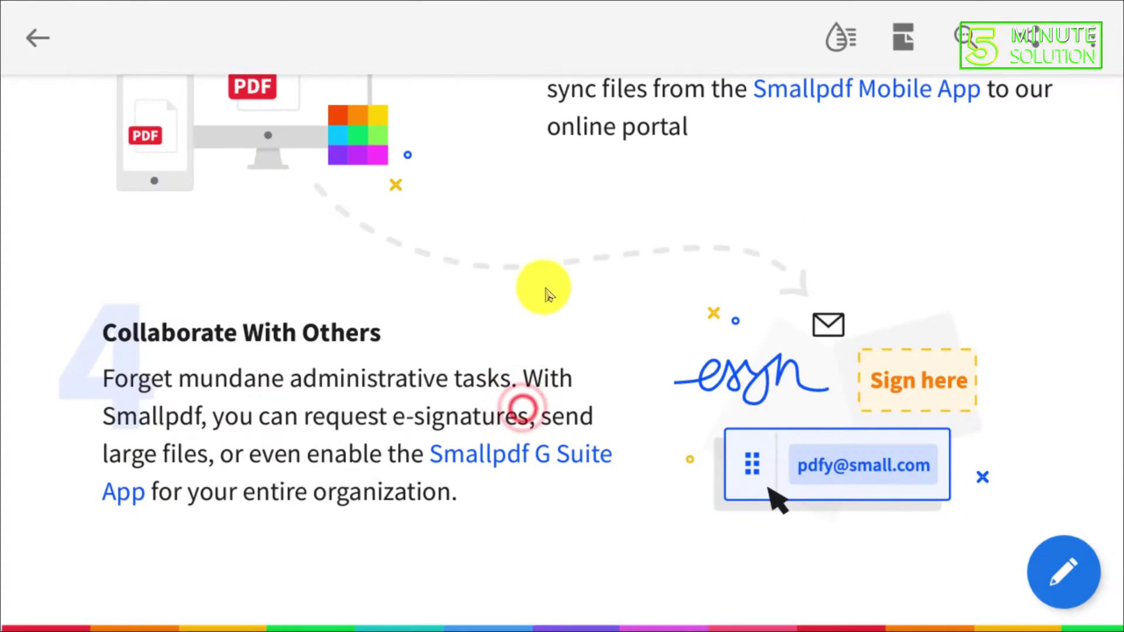
left_click_drag(539, 293, 592, 472)
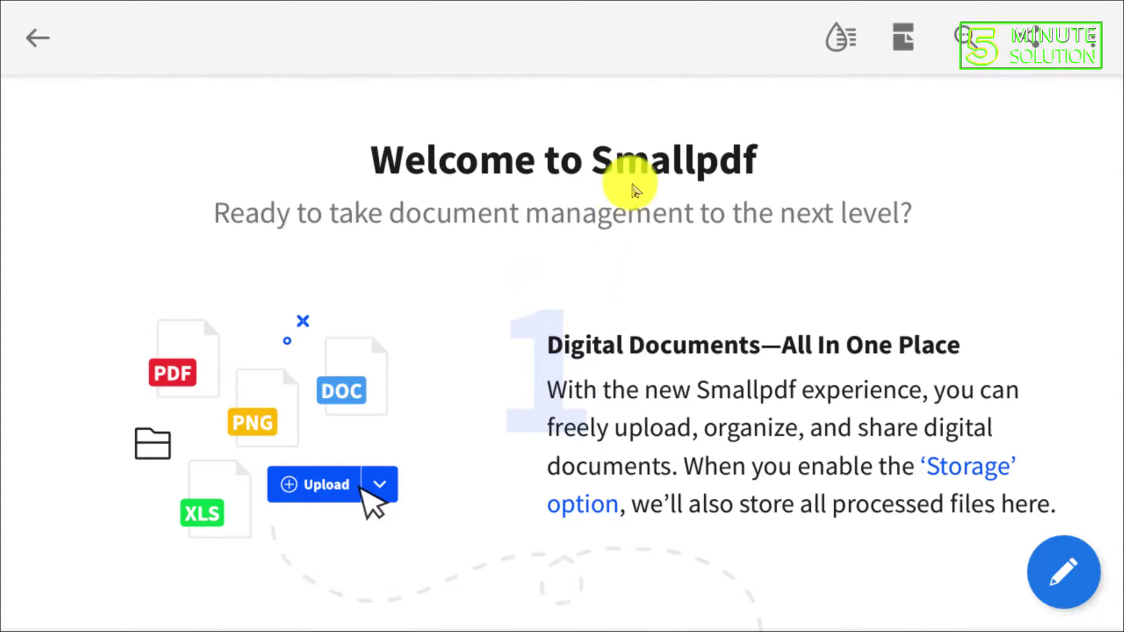
scroll(800, 366, "down", 10)
left_click_drag(810, 233, 1079, 502)
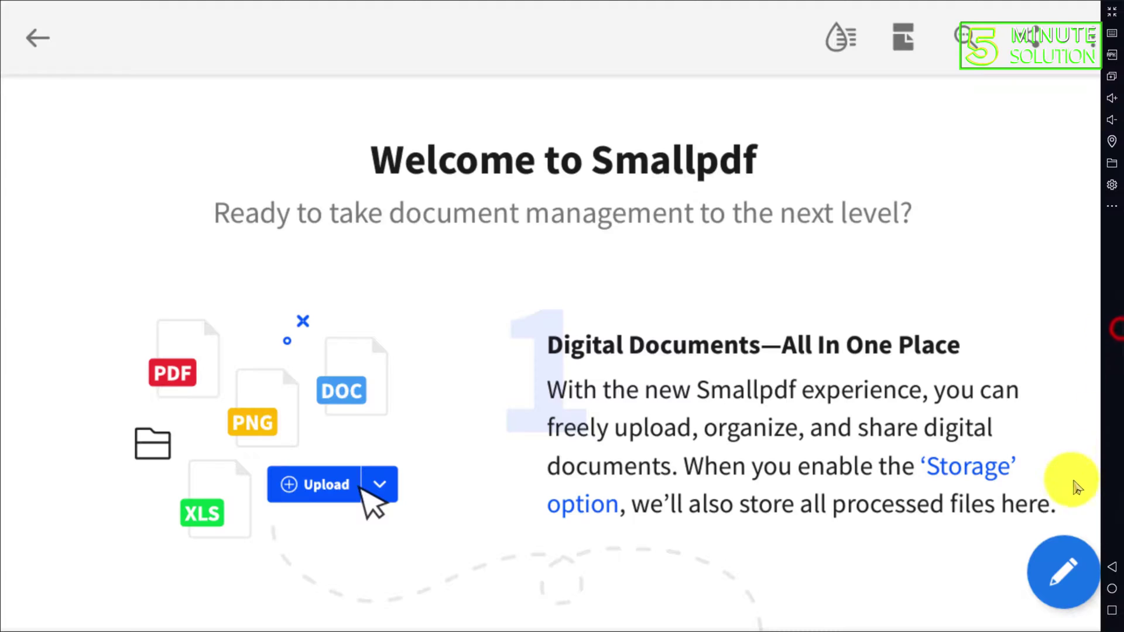
Close the PDF viewer and show Get_Started_With_Smallpdf.pdf's menu with Compress to *.zip
left_click(1114, 566)
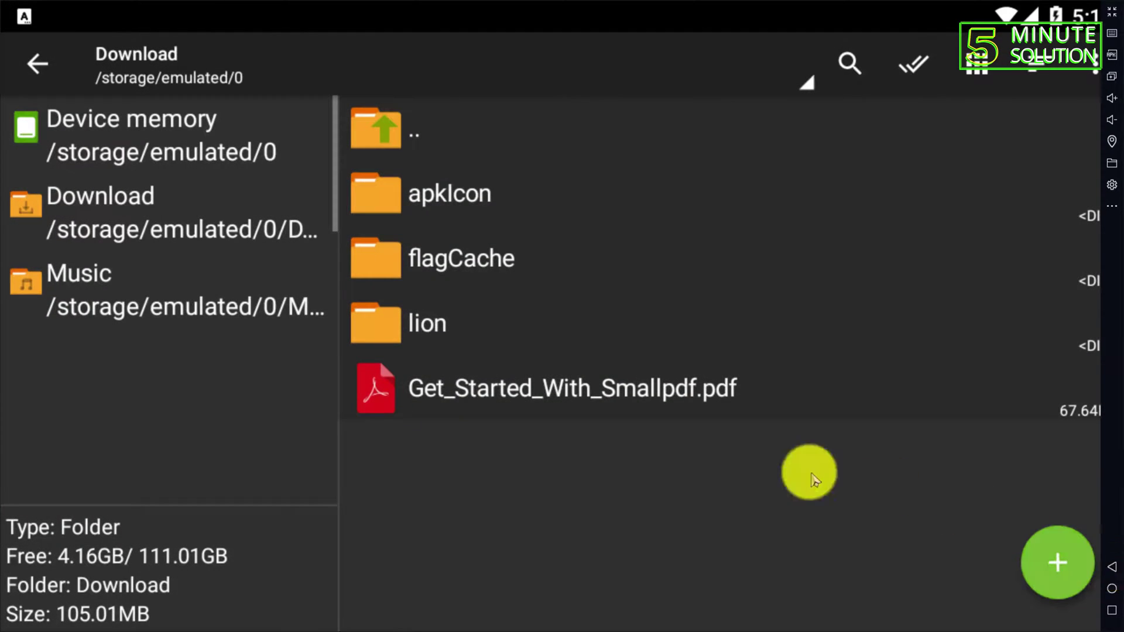
left_click(561, 529)
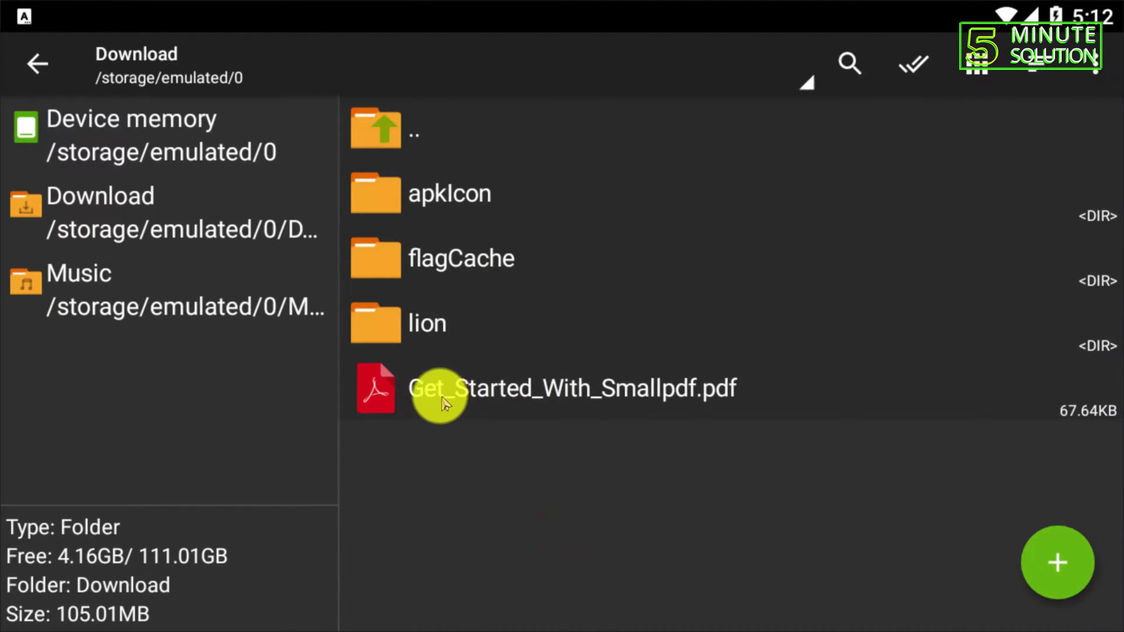
left_click(442, 398)
left_click(1024, 464)
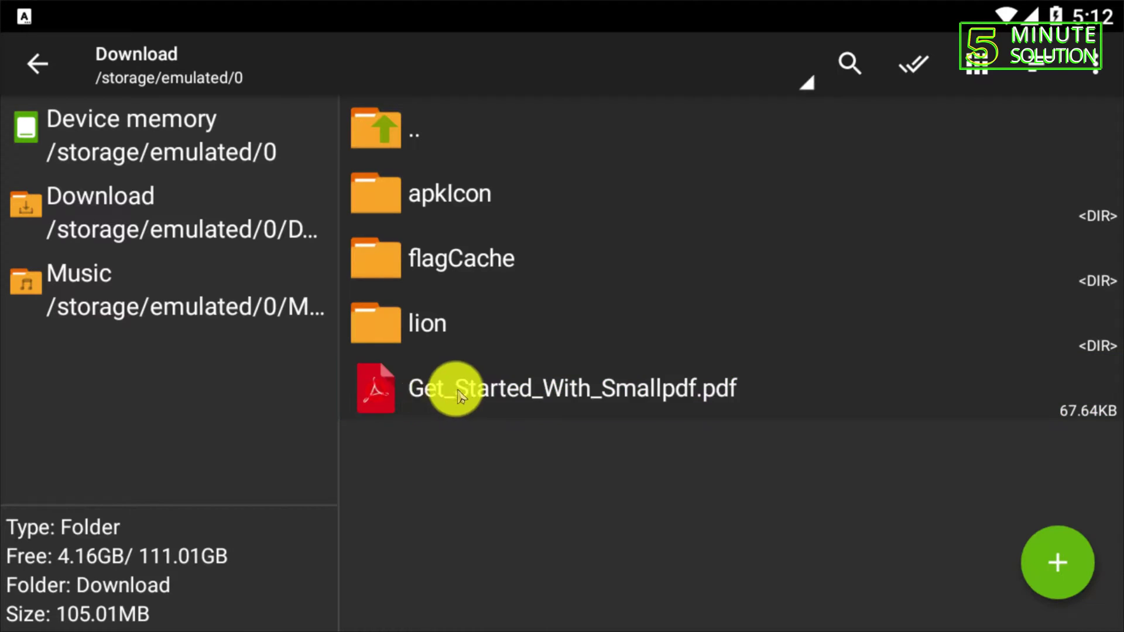
left_click(455, 387)
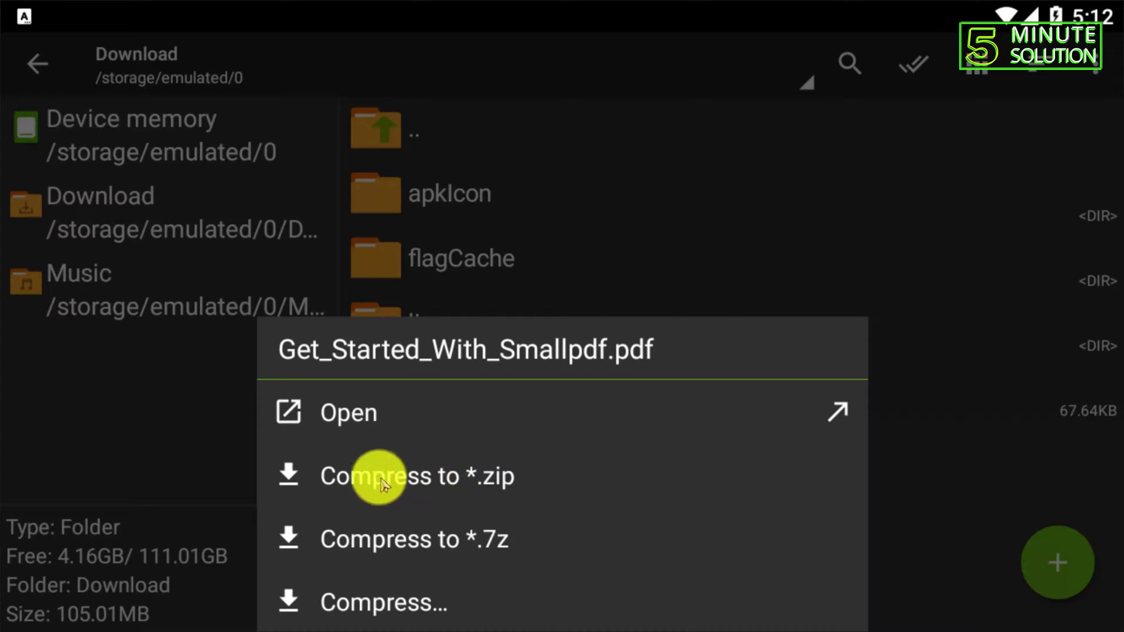
Compress the PDF into Get_Started_With_Smallpdf.pdf.zip and view the archive's contents
left_click(463, 485)
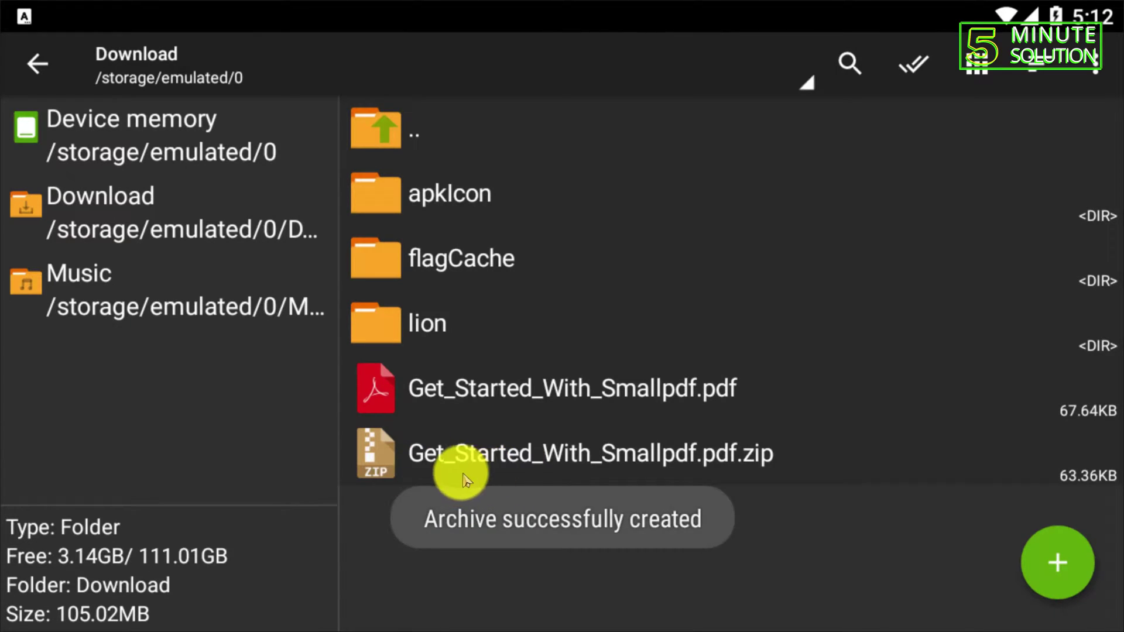
left_click(518, 456)
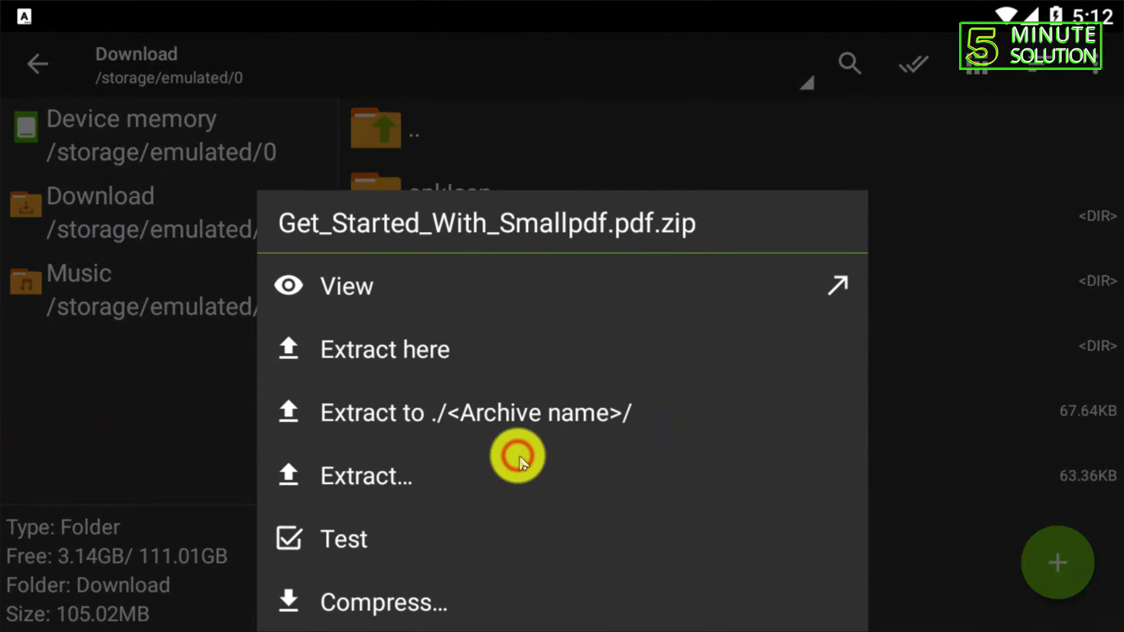
left_click(356, 288)
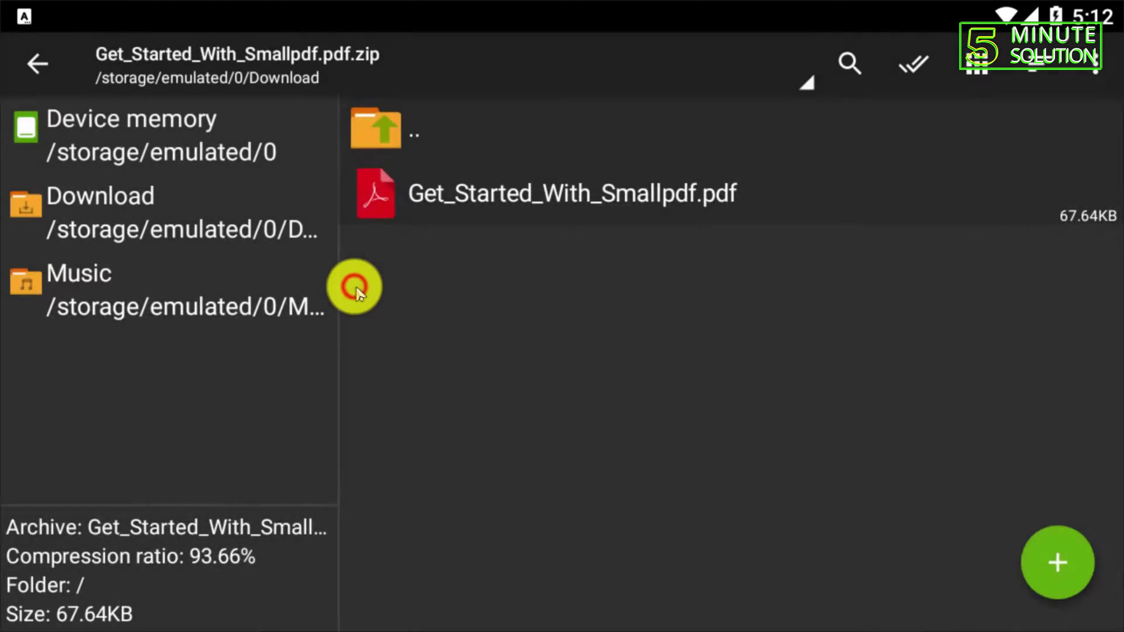
left_click(36, 63)
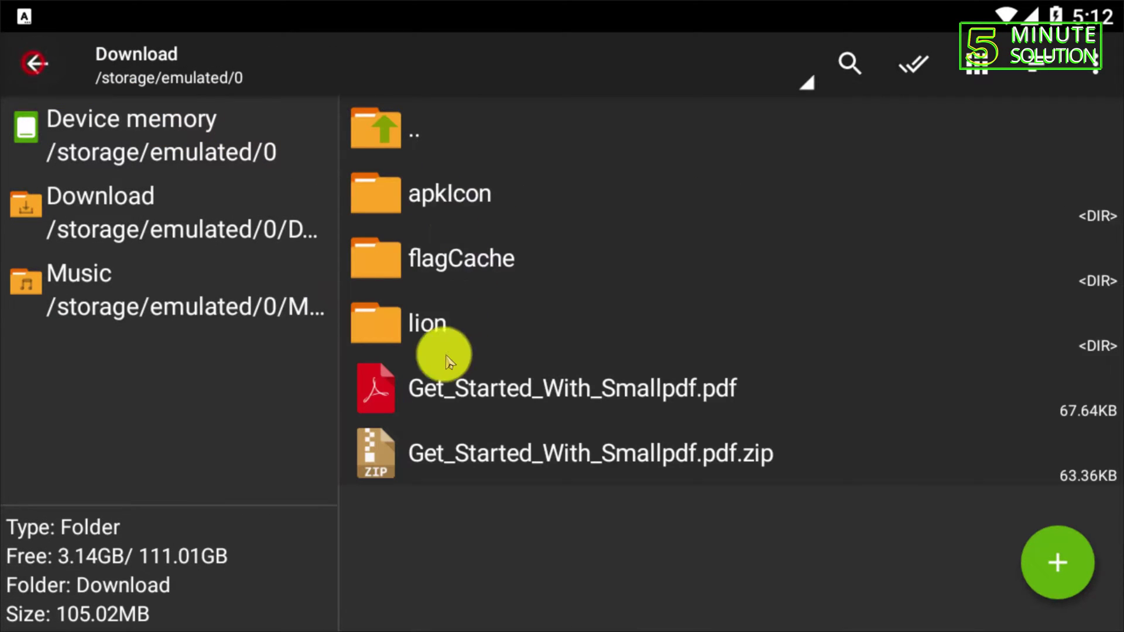
left_click(502, 459)
left_click(430, 279)
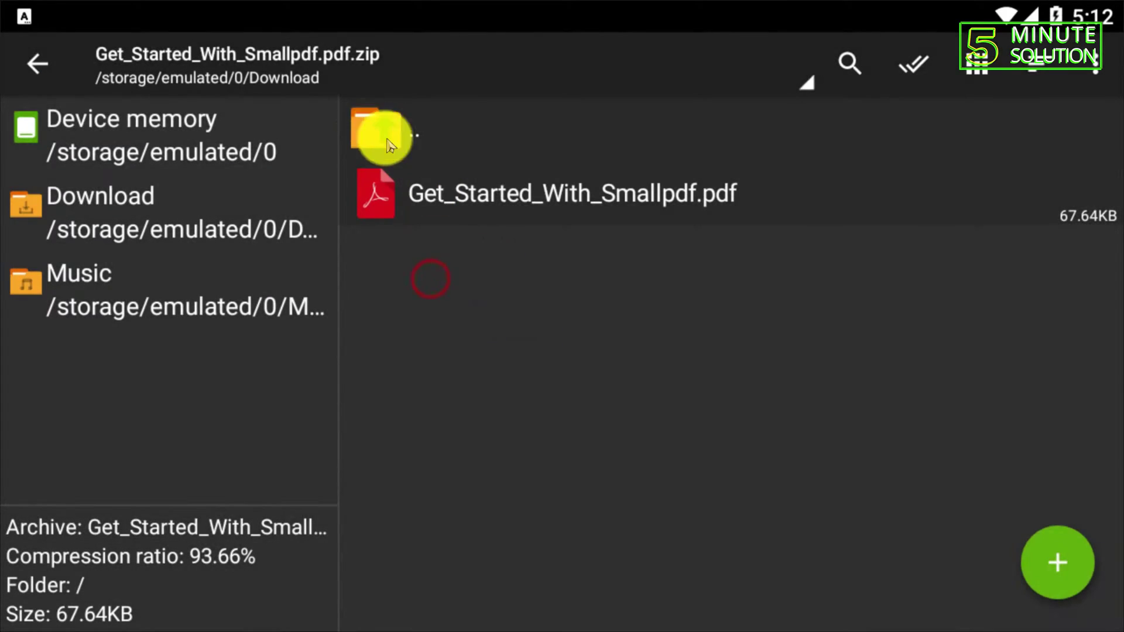
Delete Get_Started_With_Smallpdf.pdf.zip from Download, confirming with YES
left_click(38, 66)
left_click(499, 404)
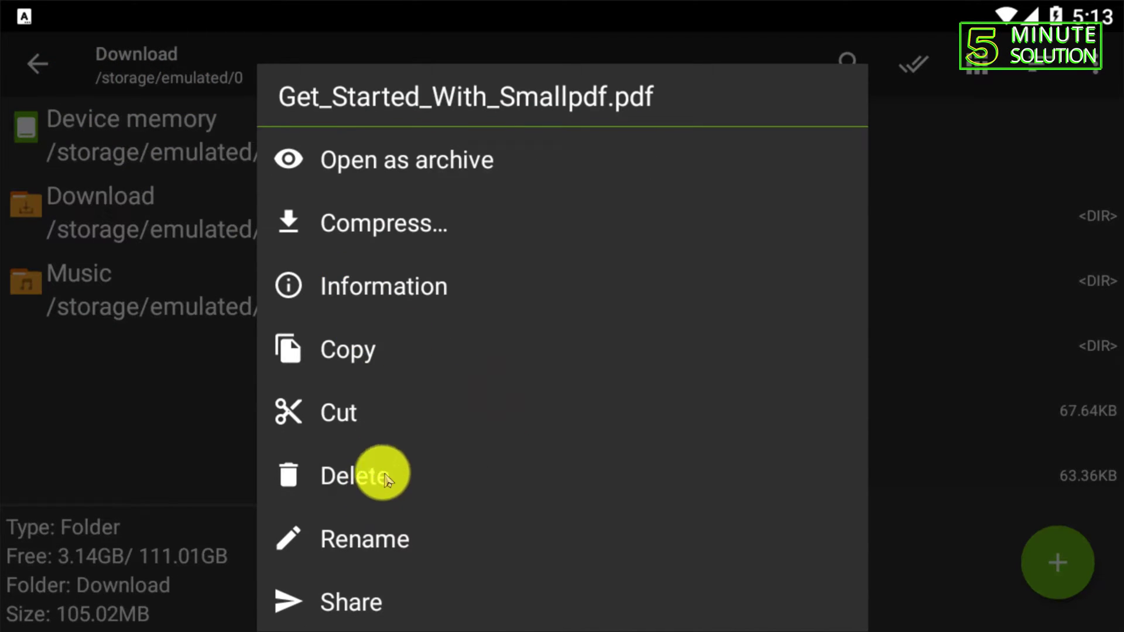
left_click(916, 516)
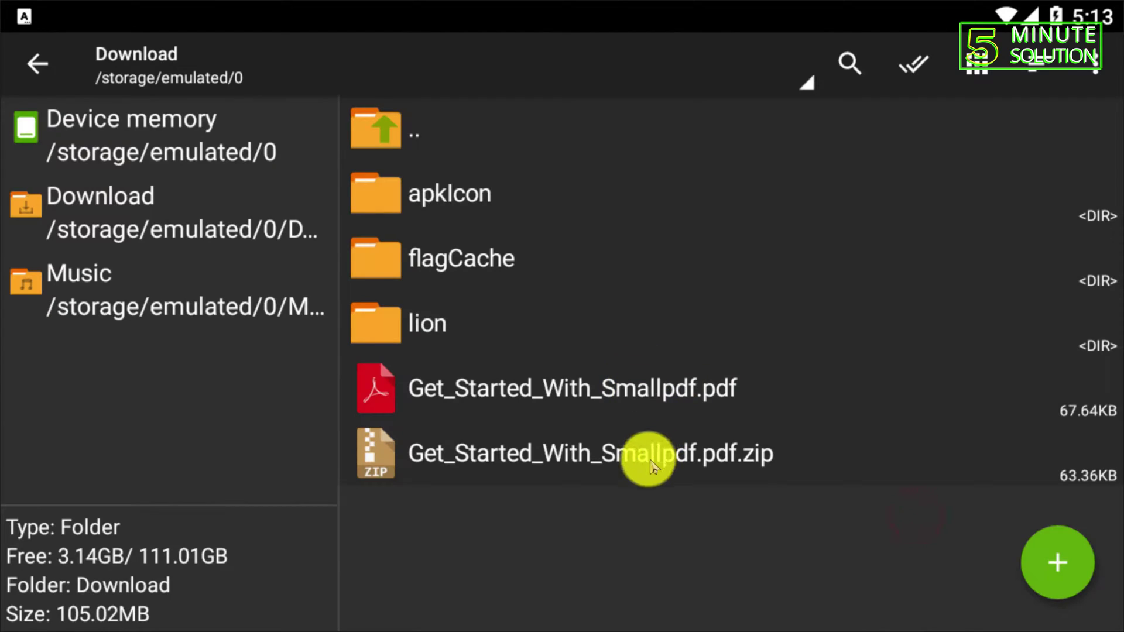
left_click(654, 466)
left_click(361, 472)
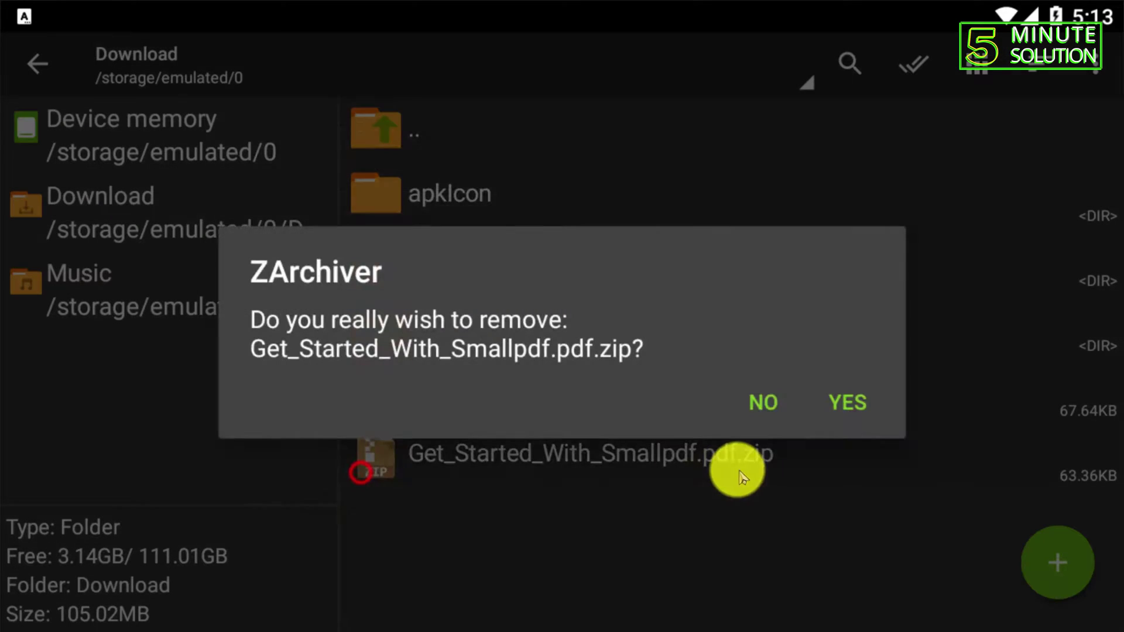
left_click(847, 402)
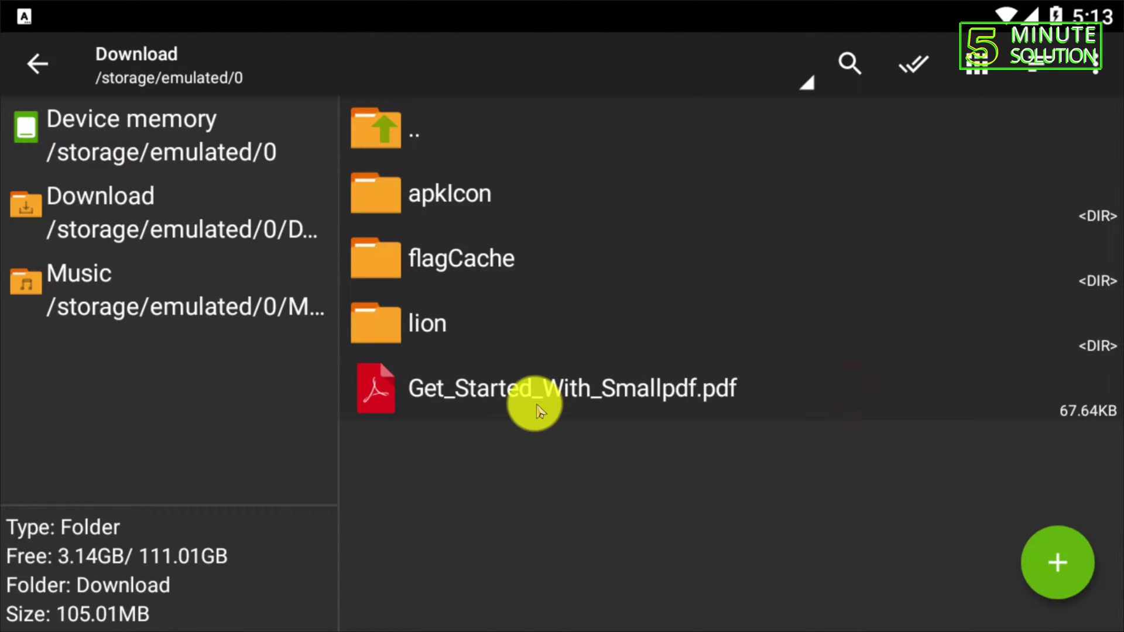
Start a Compress on the PDF and set the archive format to zip
left_click(539, 410)
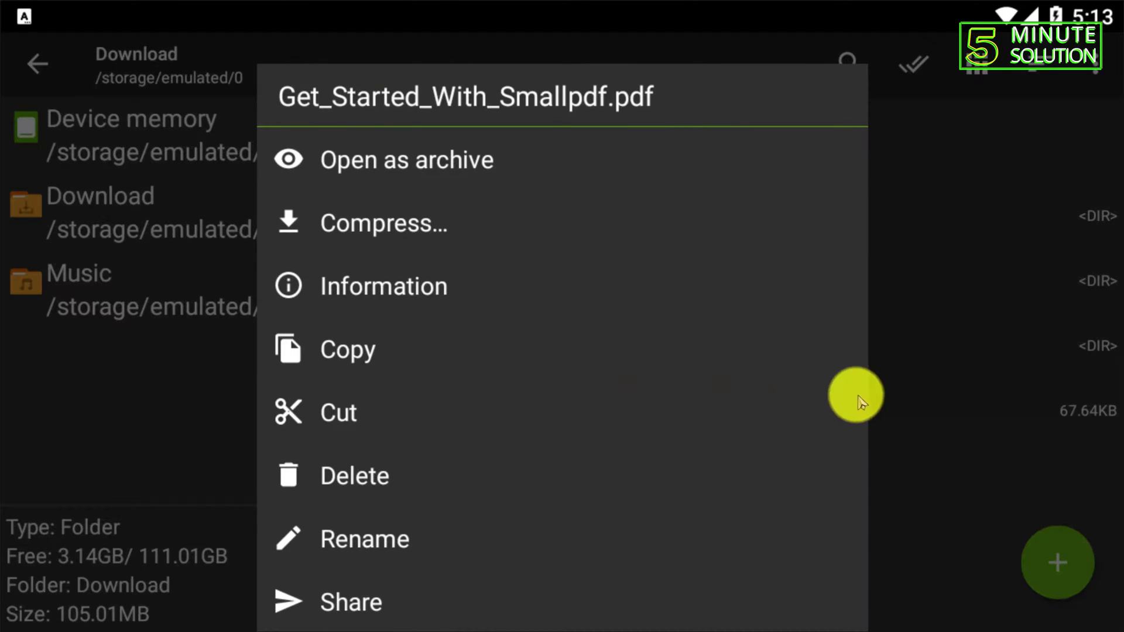
left_click(893, 400)
left_click(614, 402)
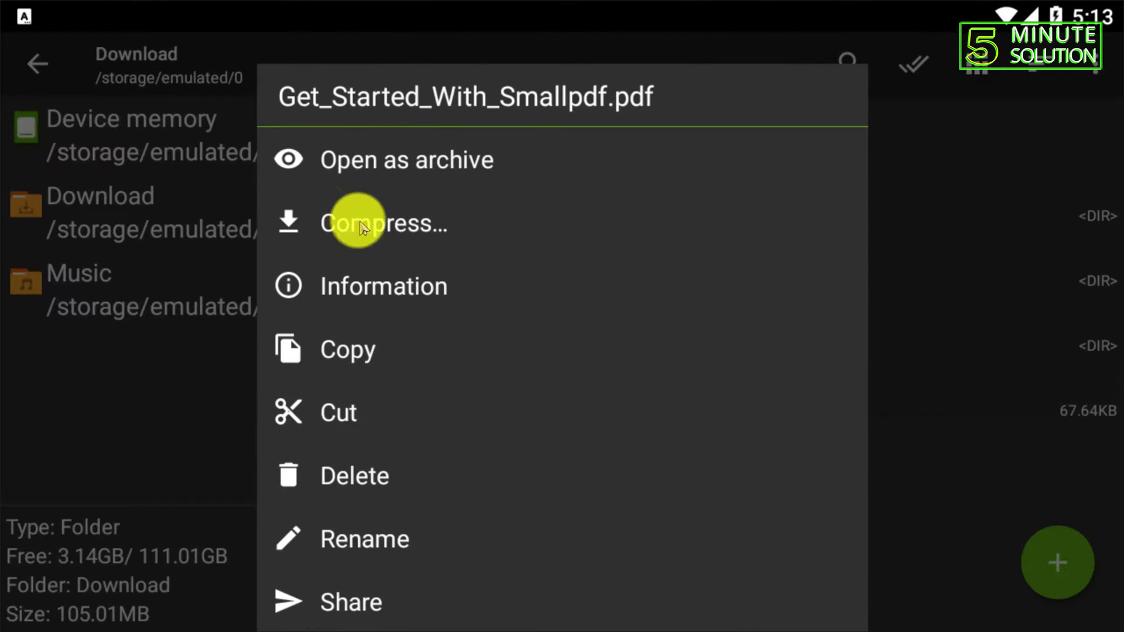
left_click(390, 224)
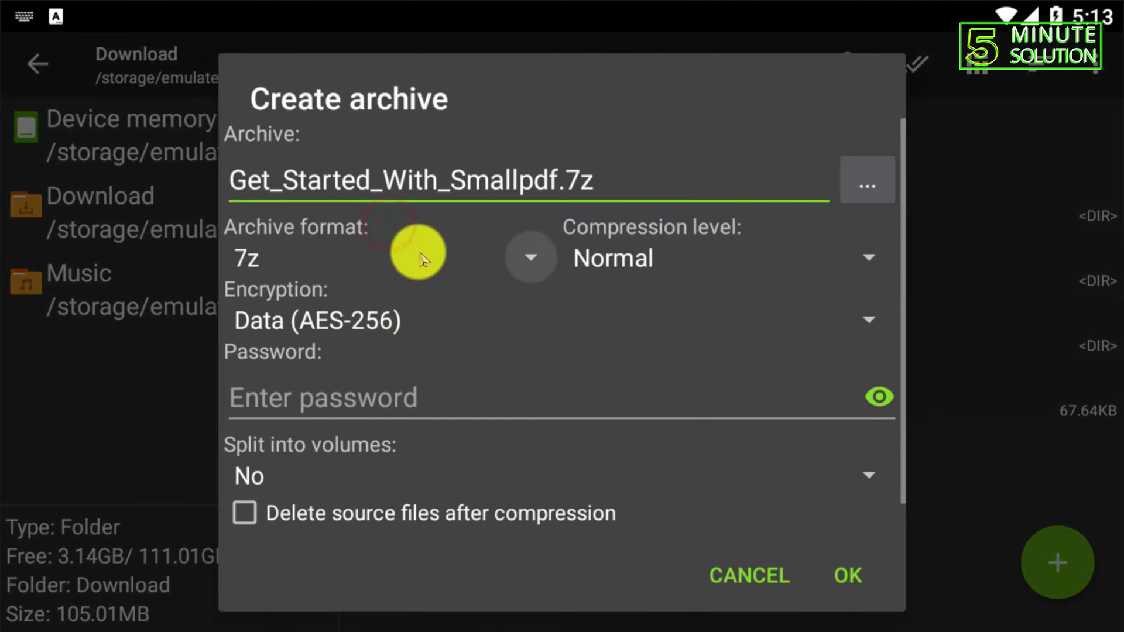
left_click(307, 258)
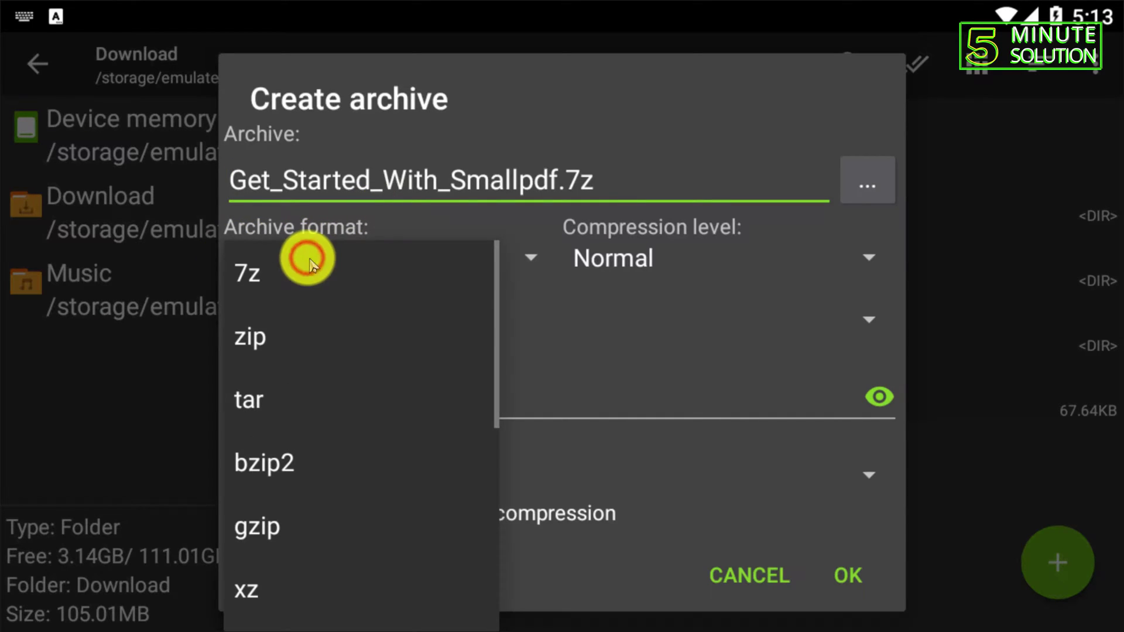
left_click(301, 334)
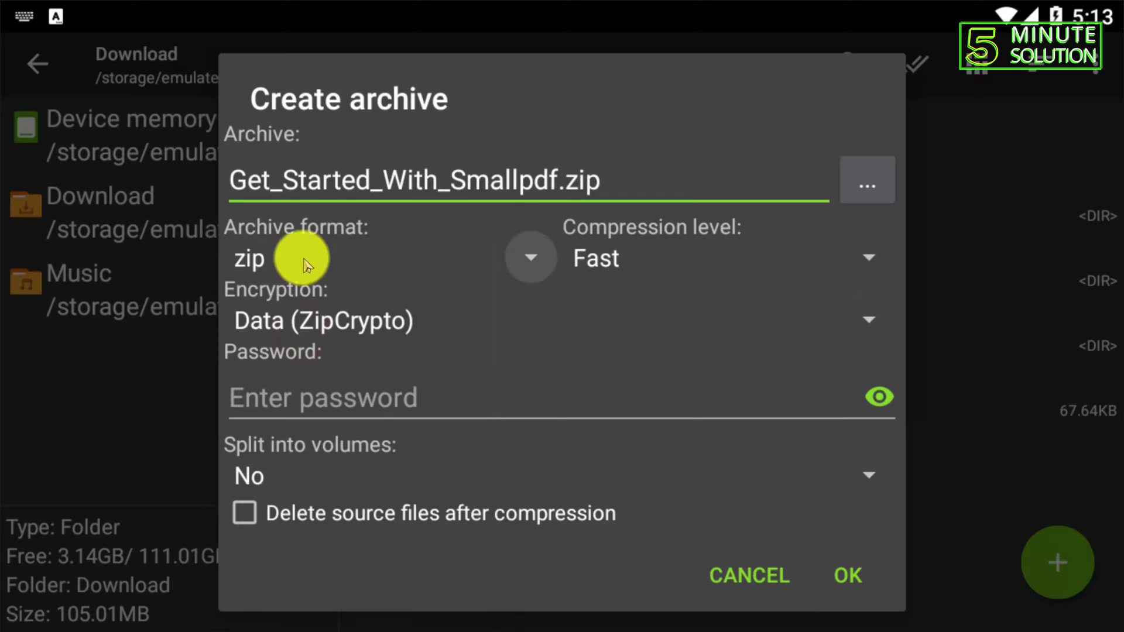
Enter an archive password and enable Delete source files after compression
left_click(331, 389)
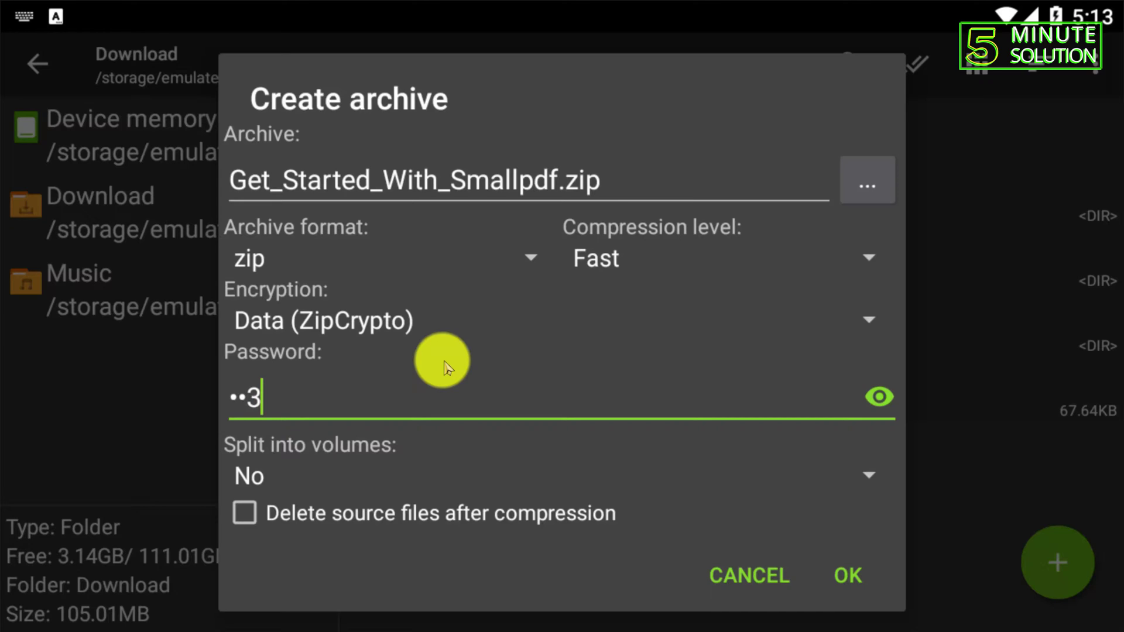
scroll(518, 376, "down", 1)
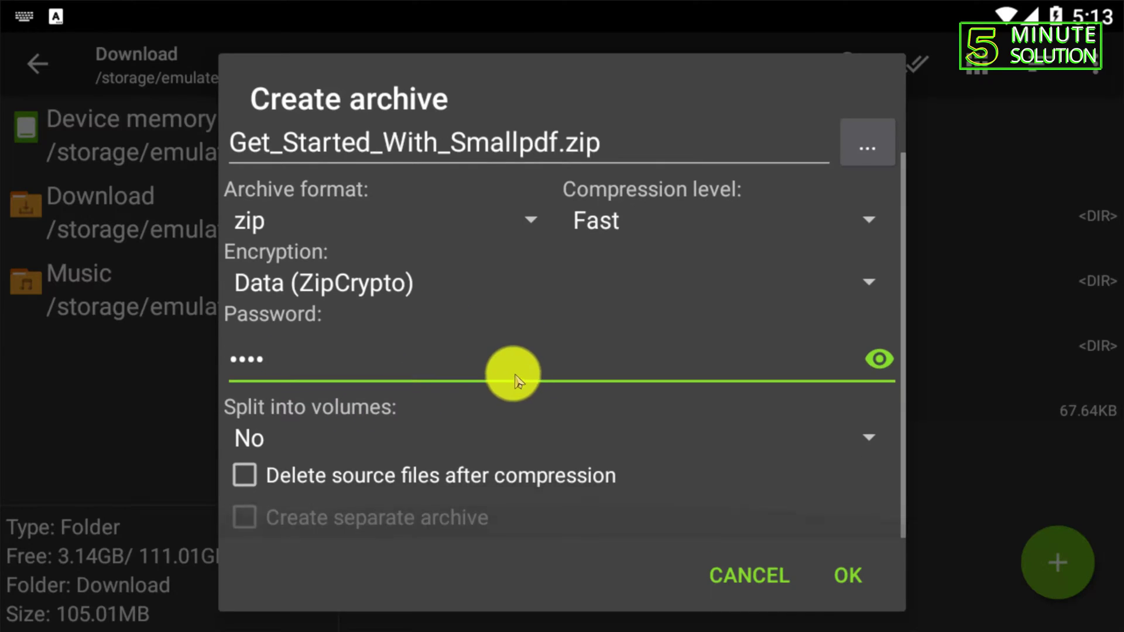
scroll(515, 376, "up", 1)
left_click(244, 513)
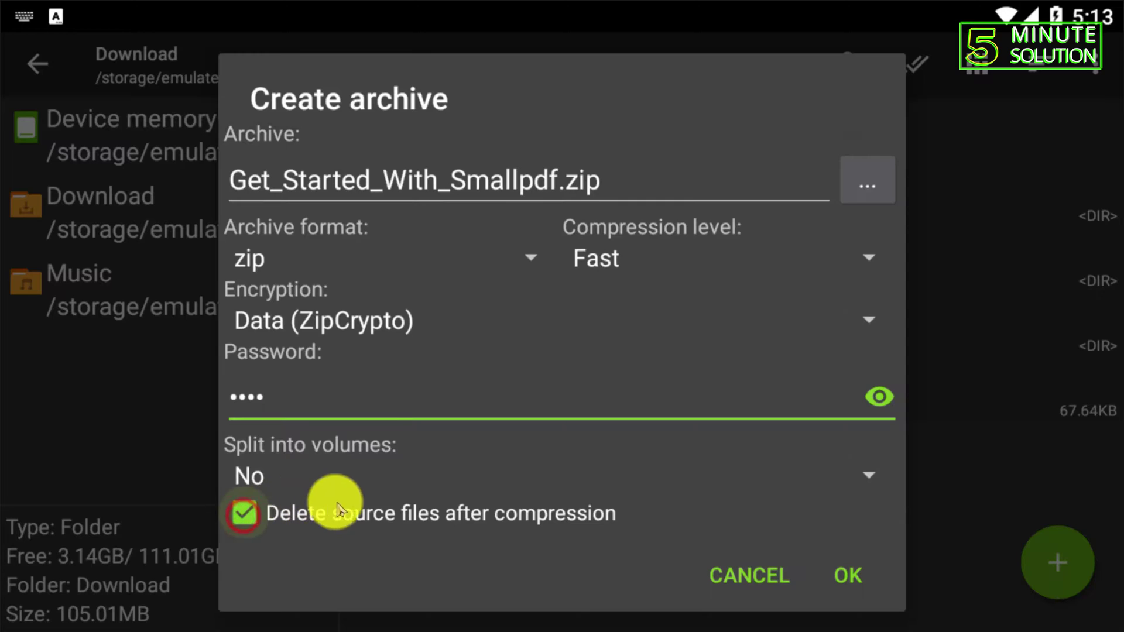
scroll(599, 503, "down", 1)
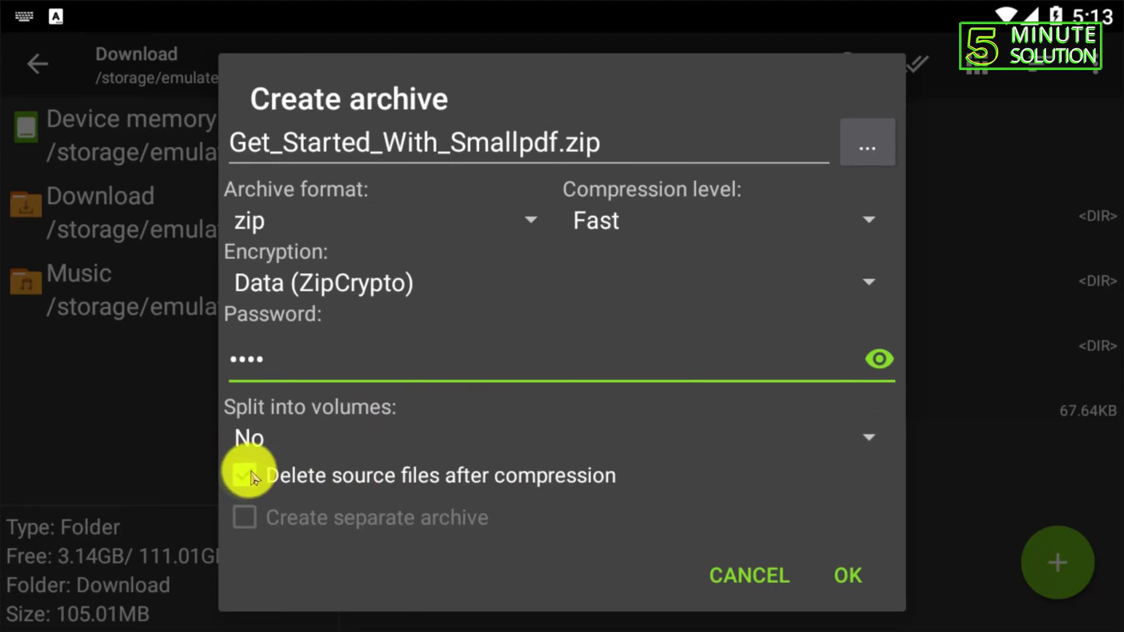
scroll(452, 475, "up", 1)
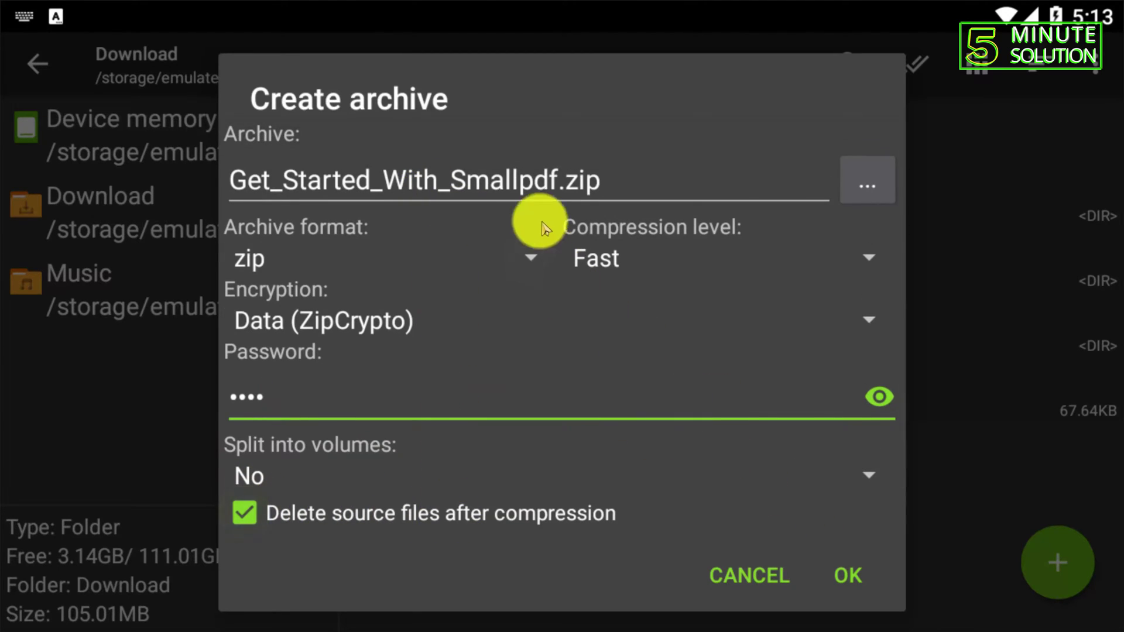
Rename the archive to rename.zip and reveal the password to check it
left_click(539, 184)
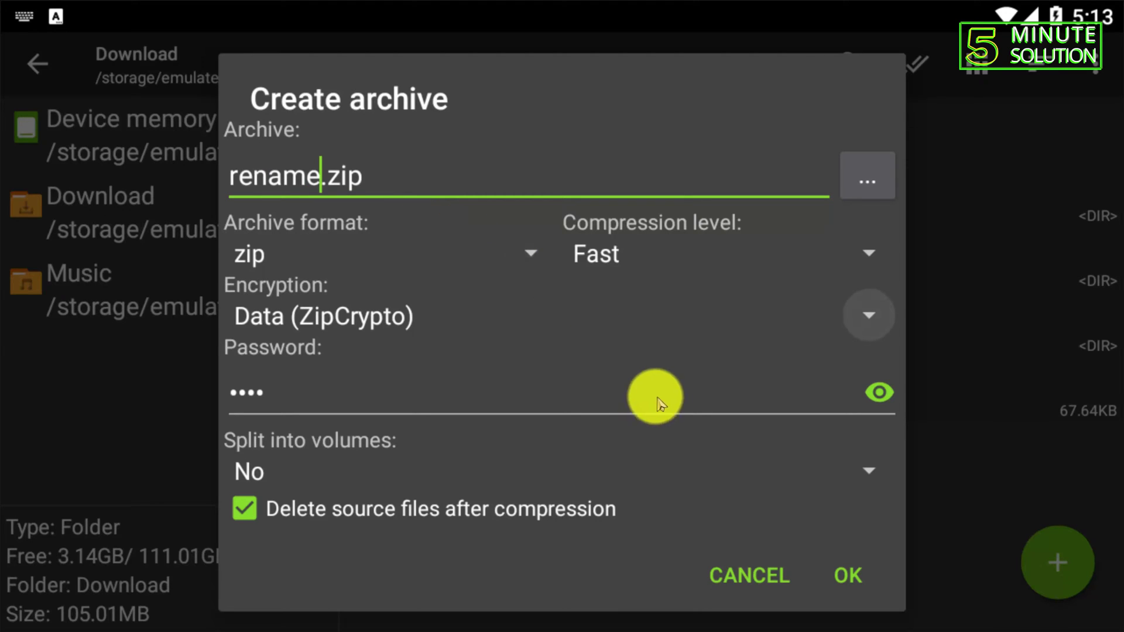
left_click(843, 575)
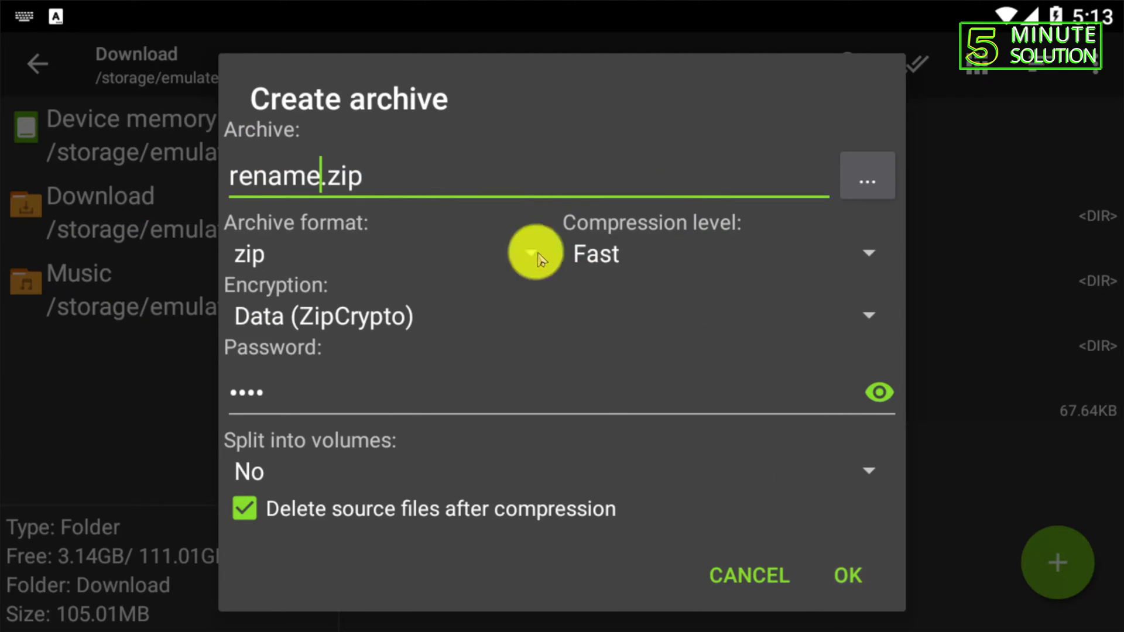
left_click_drag(421, 404, 459, 248)
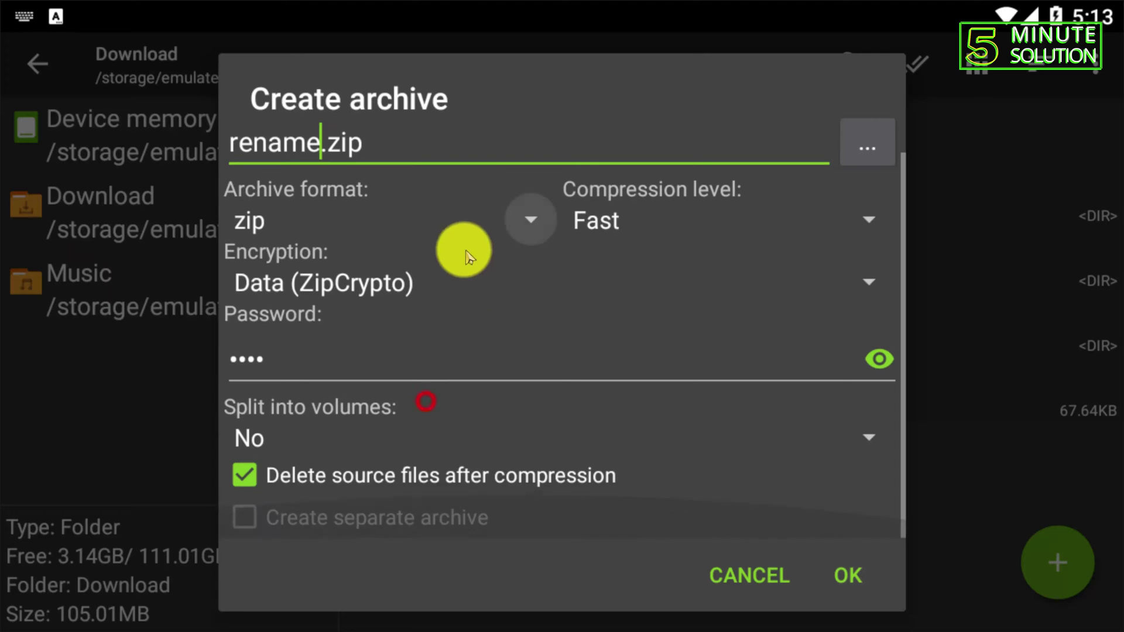
left_click(879, 359)
left_click_drag(477, 359, 492, 301)
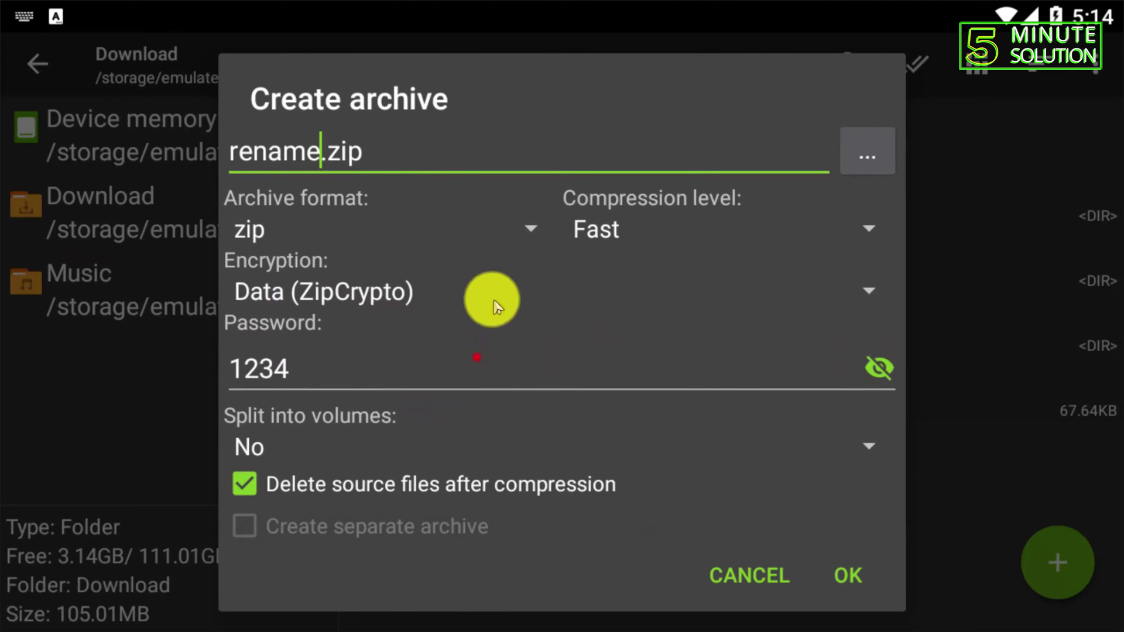
left_click_drag(603, 377, 692, 509)
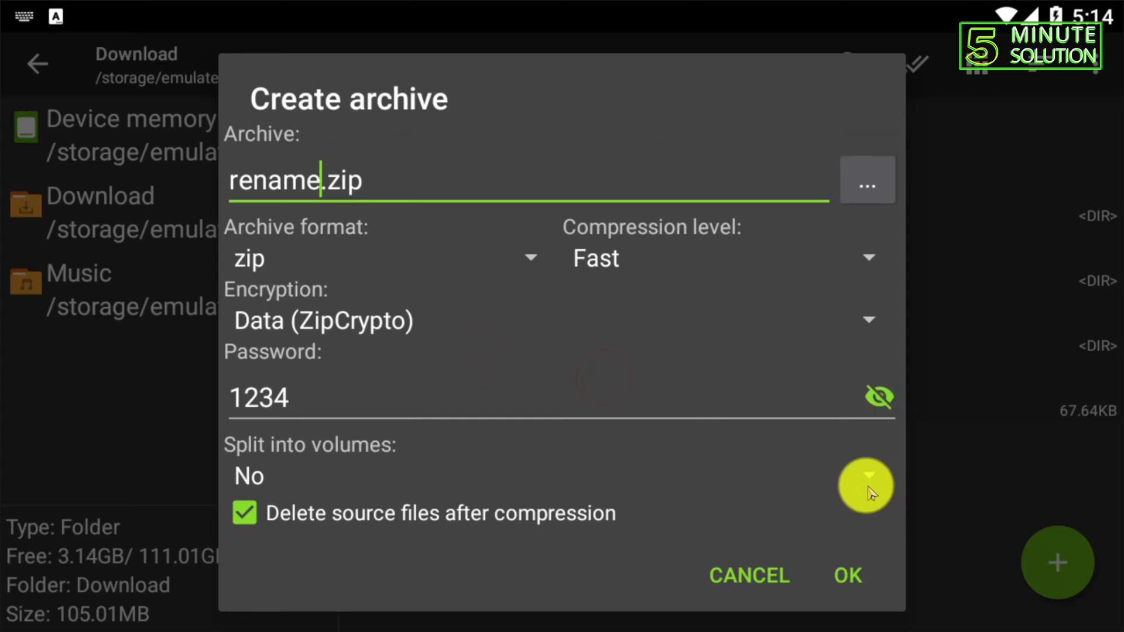
Create rename.zip, then open its PDF in Acrobat Reader by entering the archive password
left_click(849, 576)
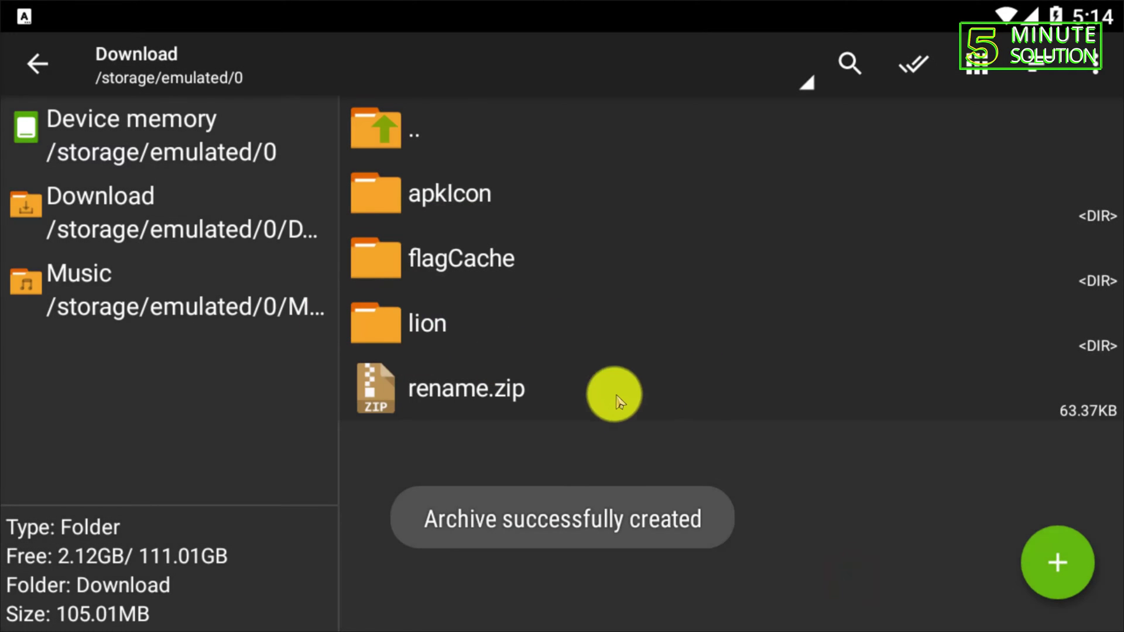
left_click(478, 398)
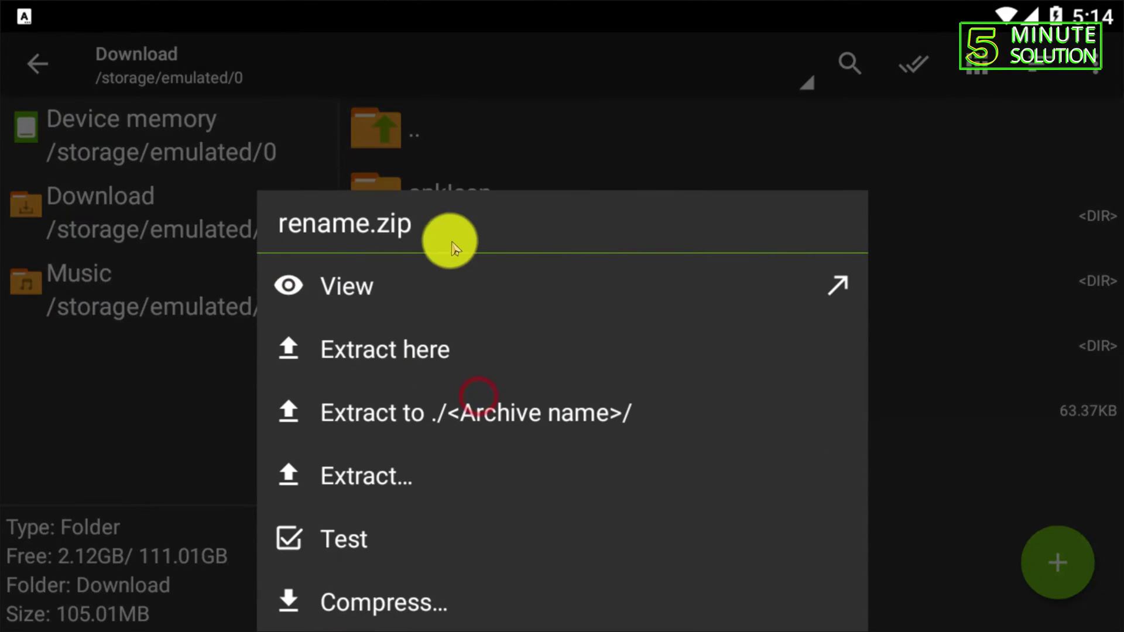
left_click(433, 294)
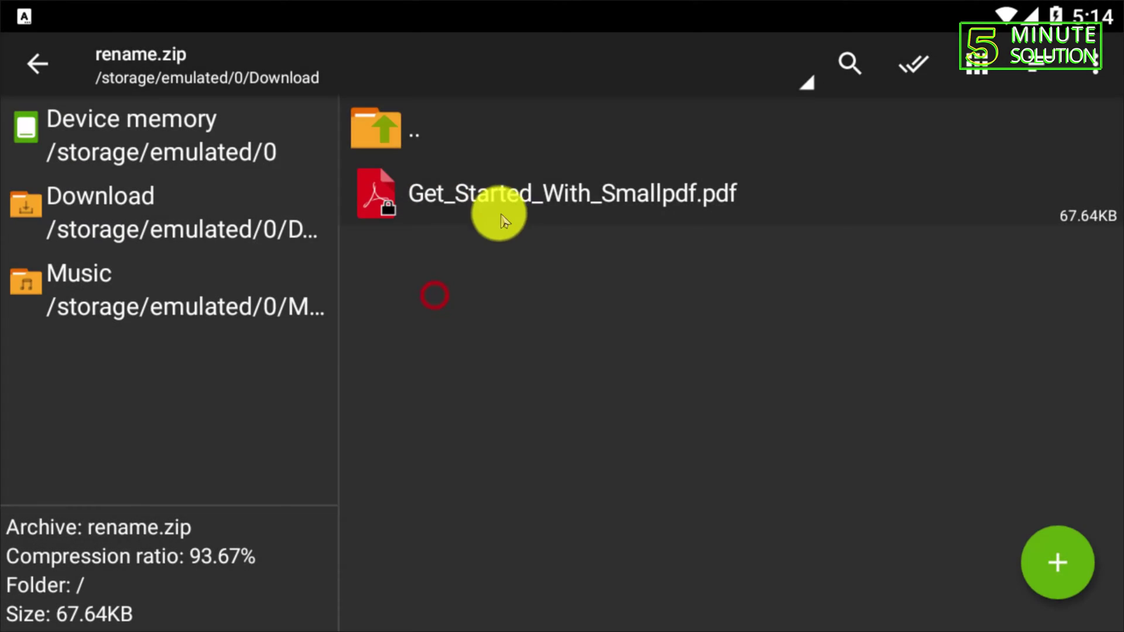
left_click(439, 199)
left_click(432, 412)
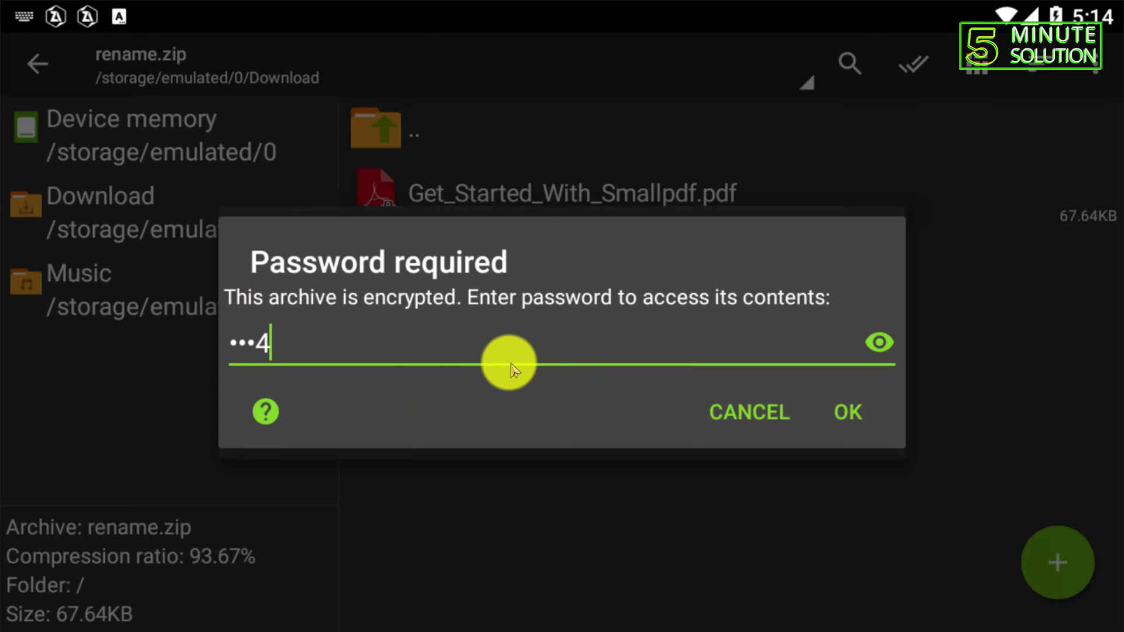
left_click(846, 416)
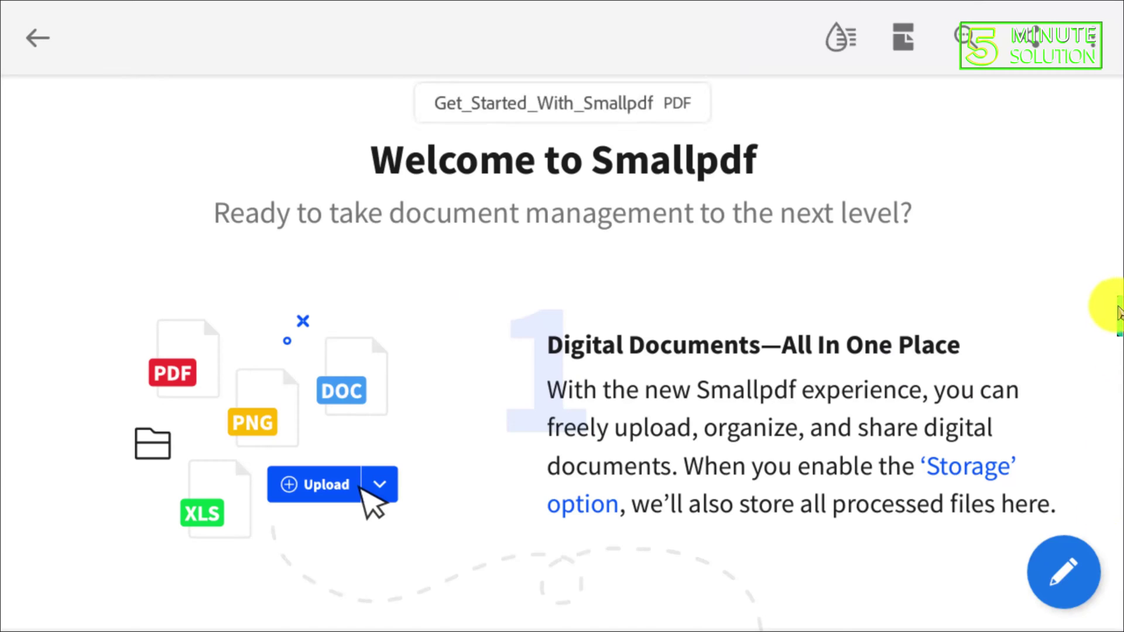
Close the Smallpdf PDF and exit ZArchiver to reach the Android home screen
left_click(1118, 310)
left_click(1113, 564)
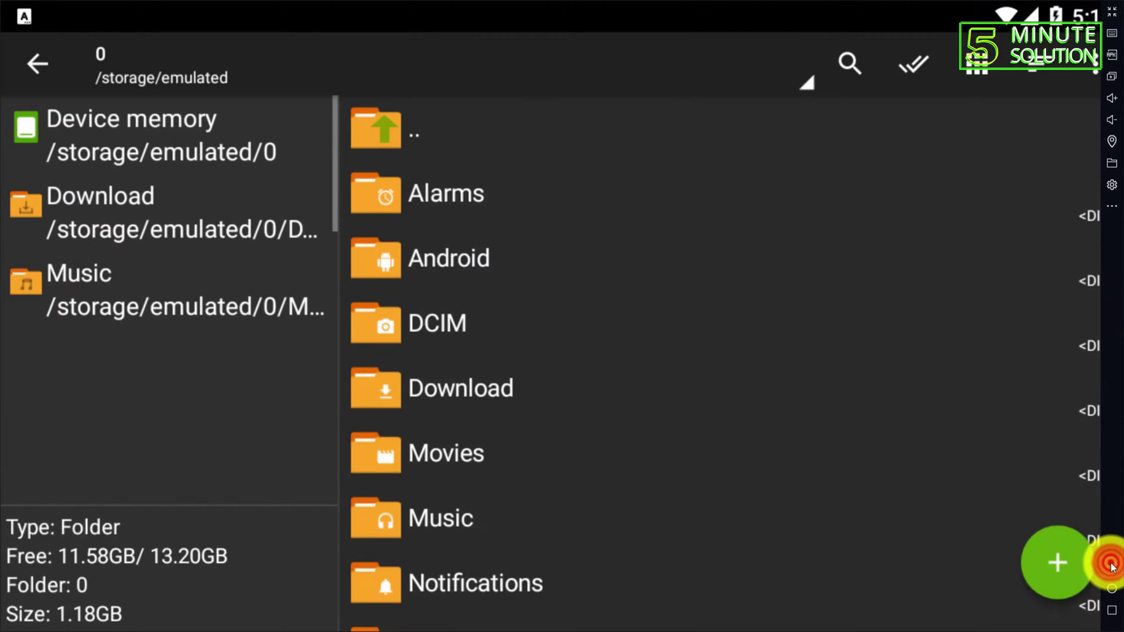
left_click(1112, 567)
left_click(1112, 569)
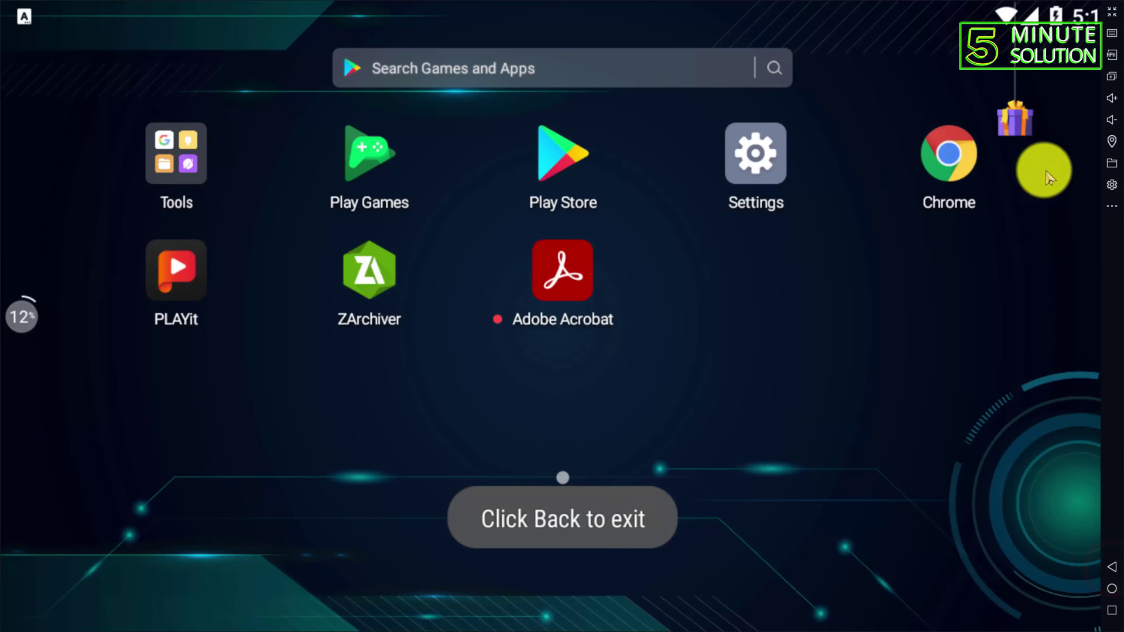